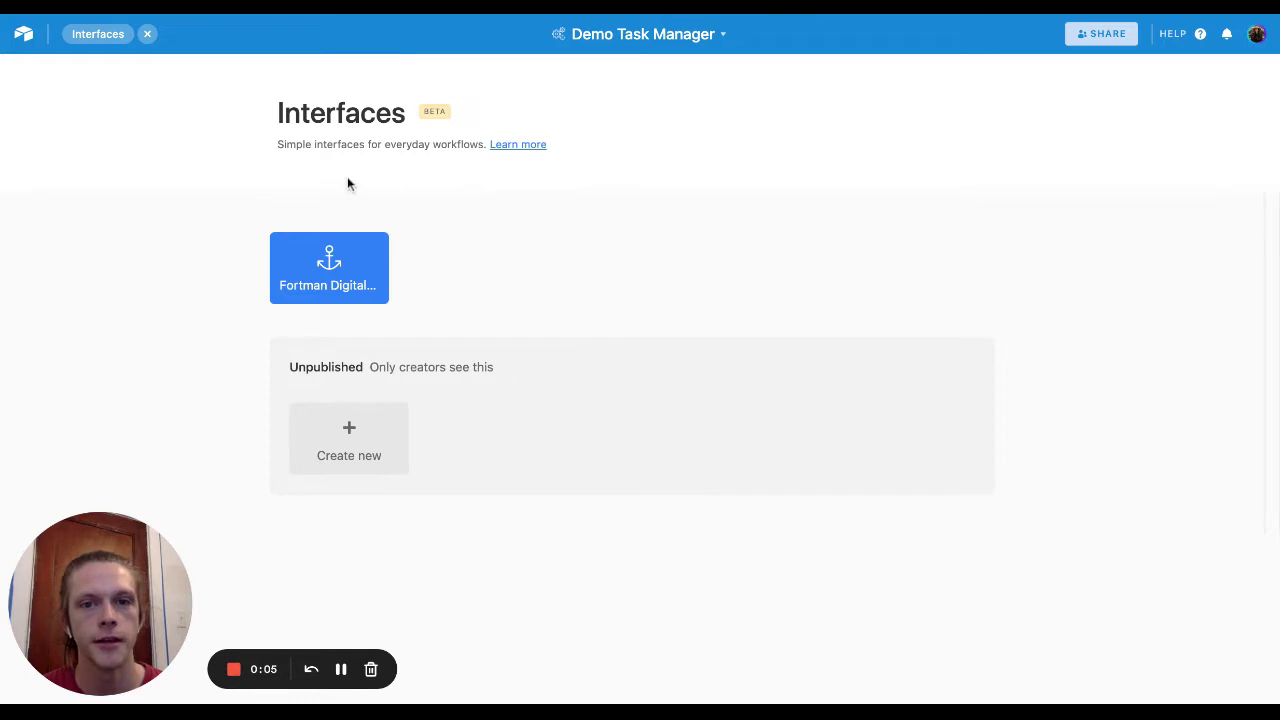
Open the All Tasks page of the Fortman Digital Main Dashboard interface.
click(329, 280)
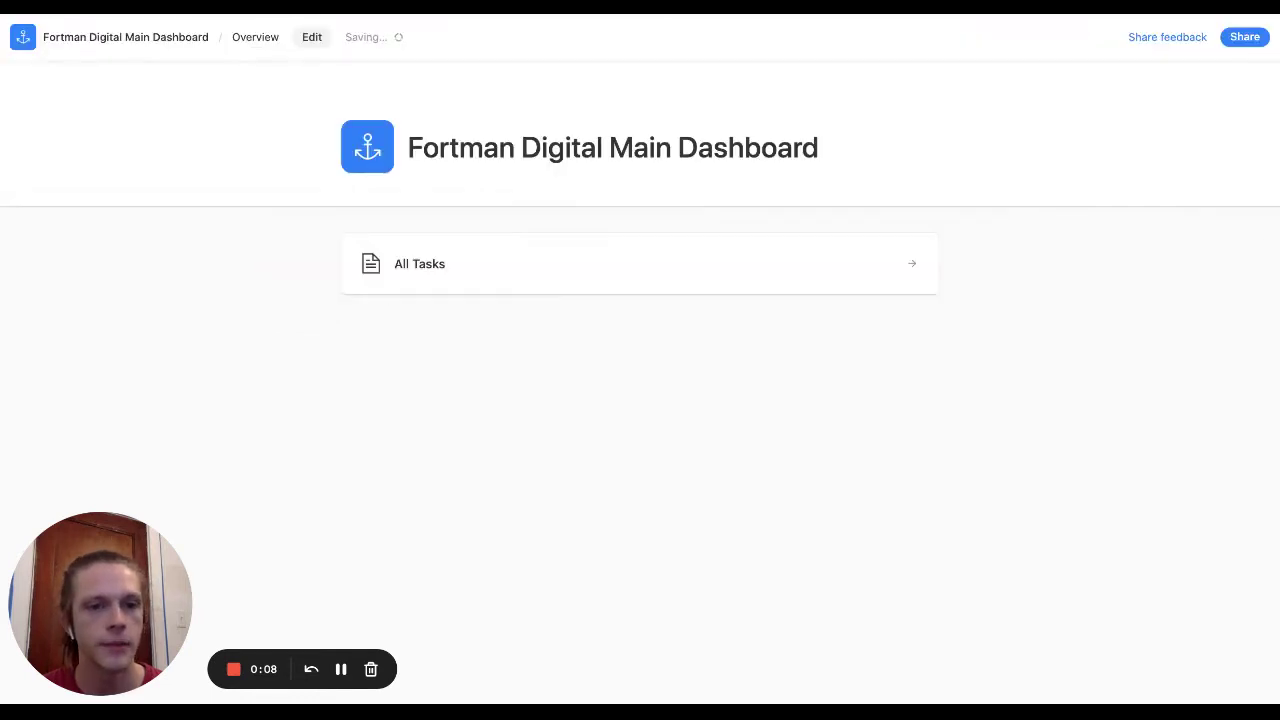
click(440, 274)
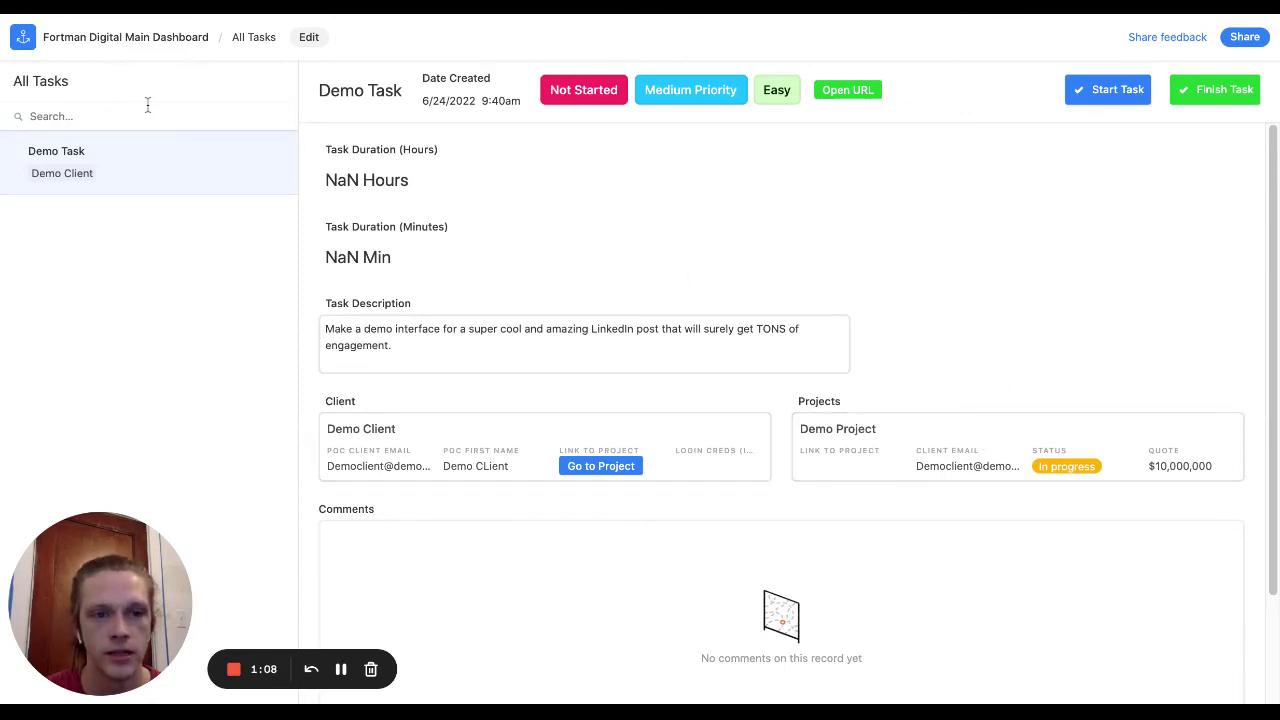
Go to the underlying base and examine the All Tasks table's fields from Done through Task Completed.
mouse_move(22, 37)
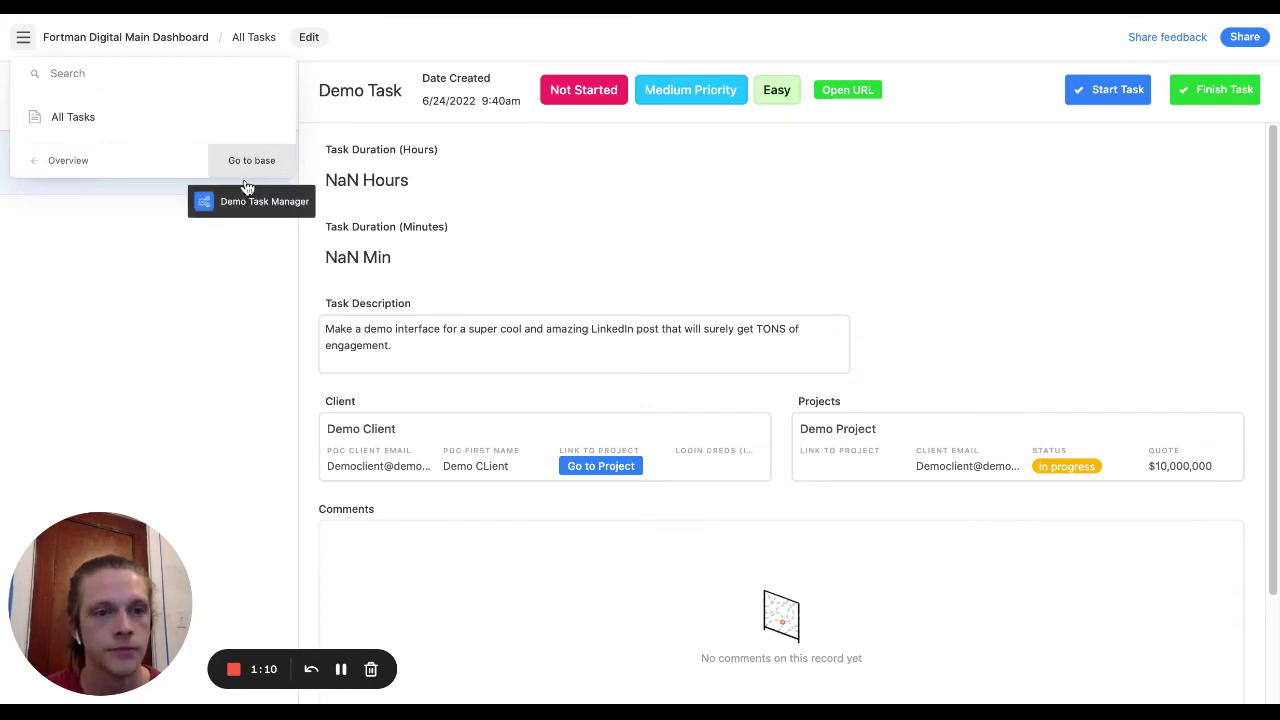
click(251, 160)
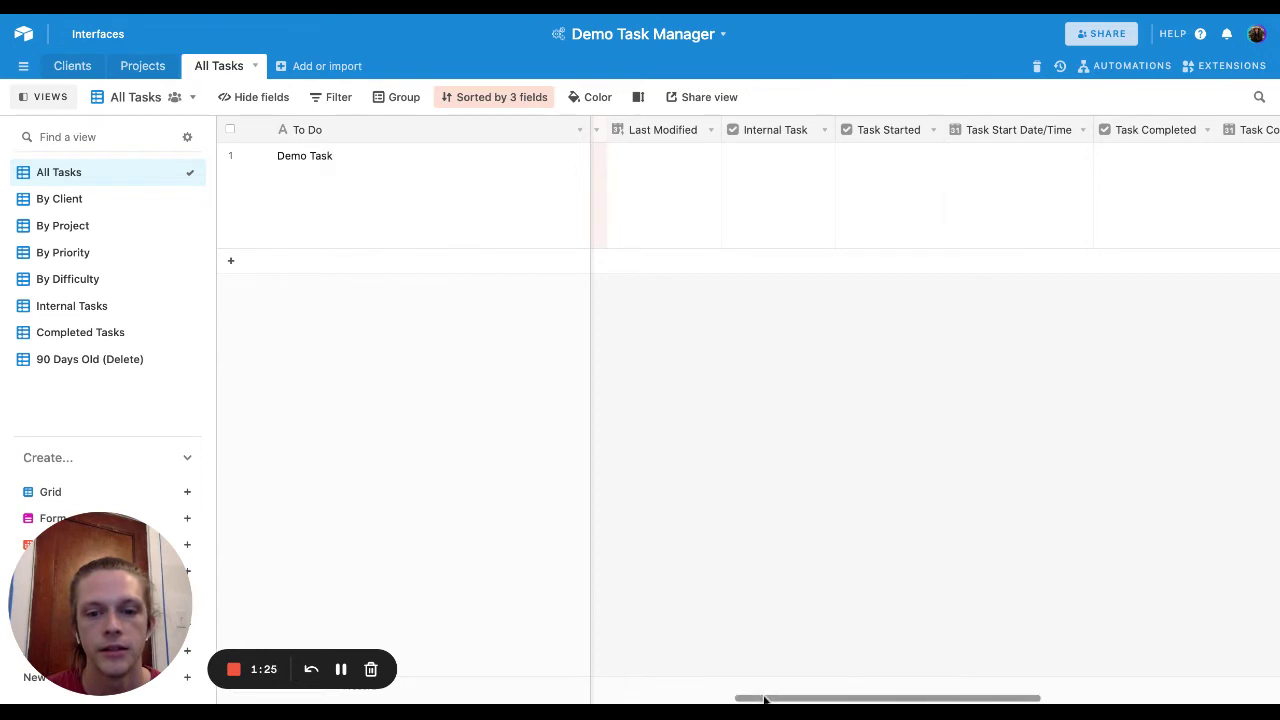
scroll(764, 698, left, 10)
scroll(764, 698, left, 10)
scroll(764, 698, left, 1)
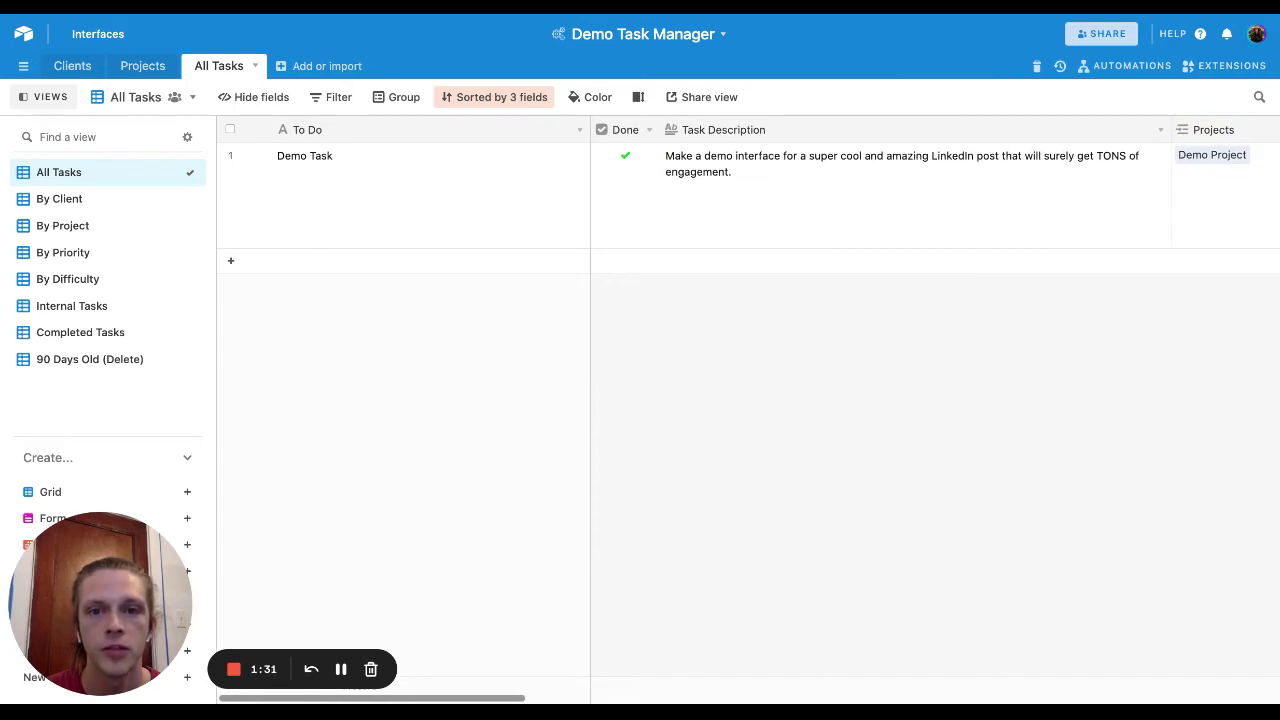
scroll(735, 420, right, 8)
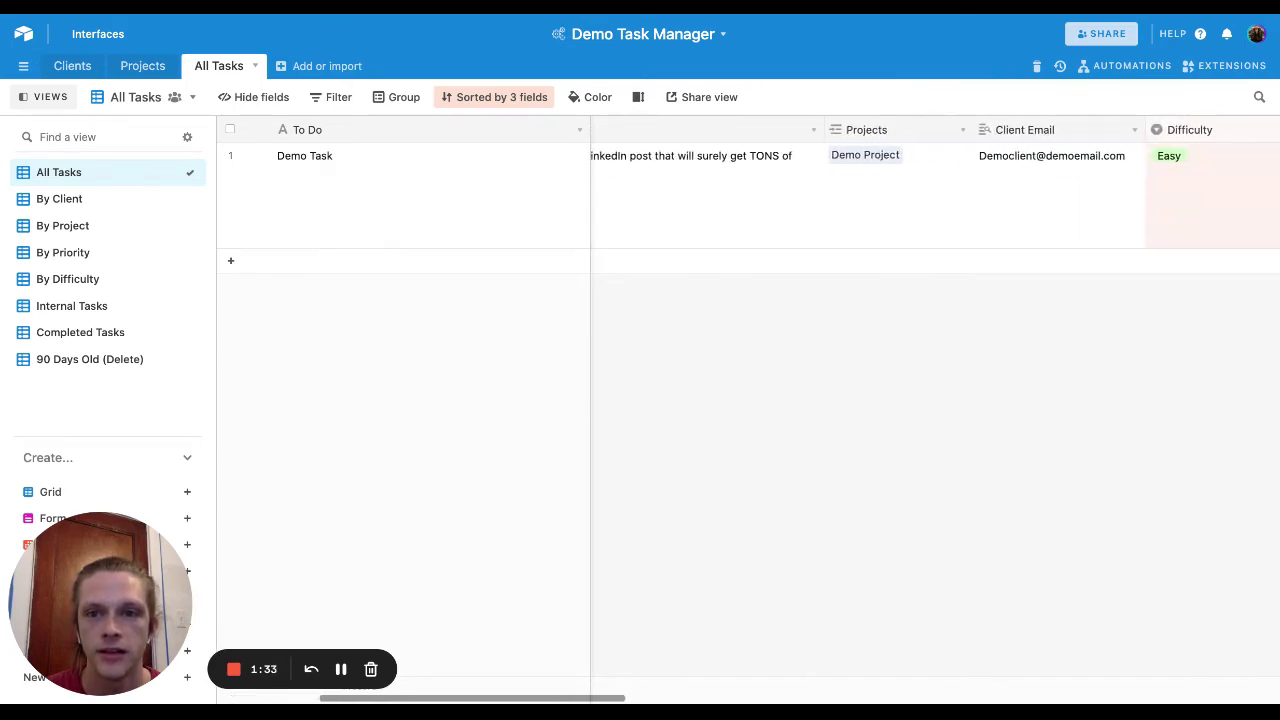
scroll(935, 400, right, 5)
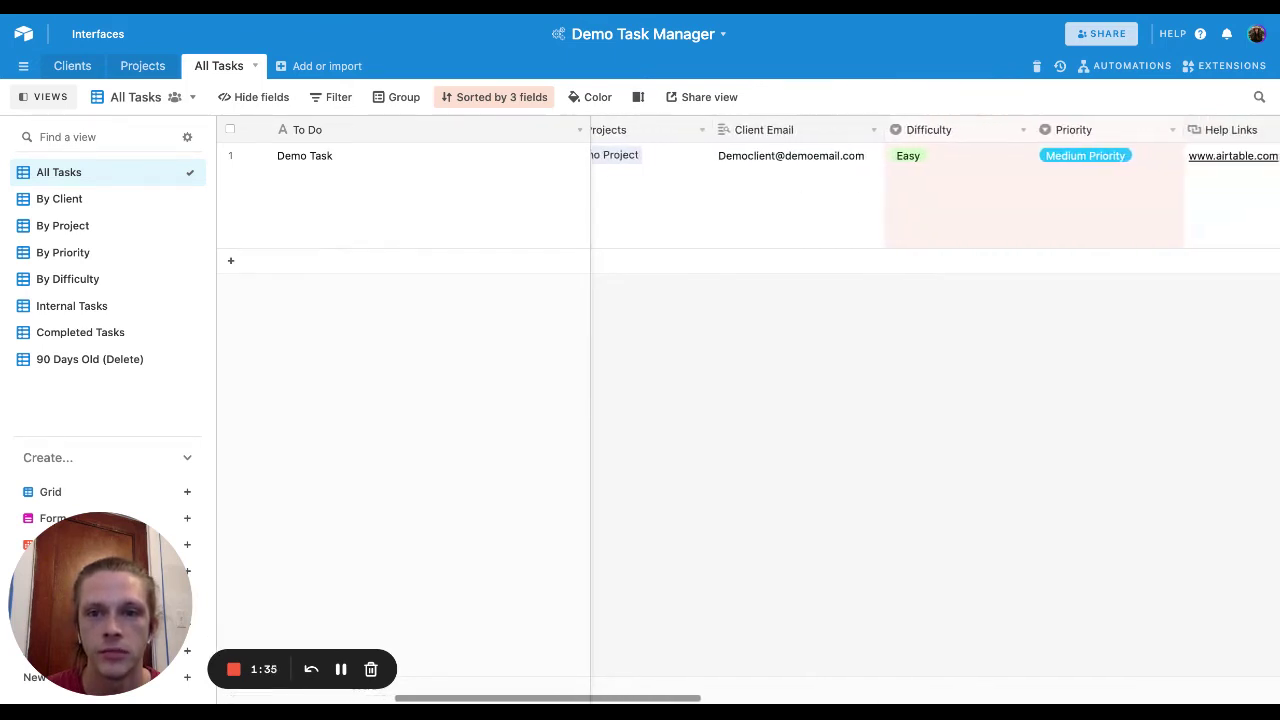
scroll(935, 400, right, 2)
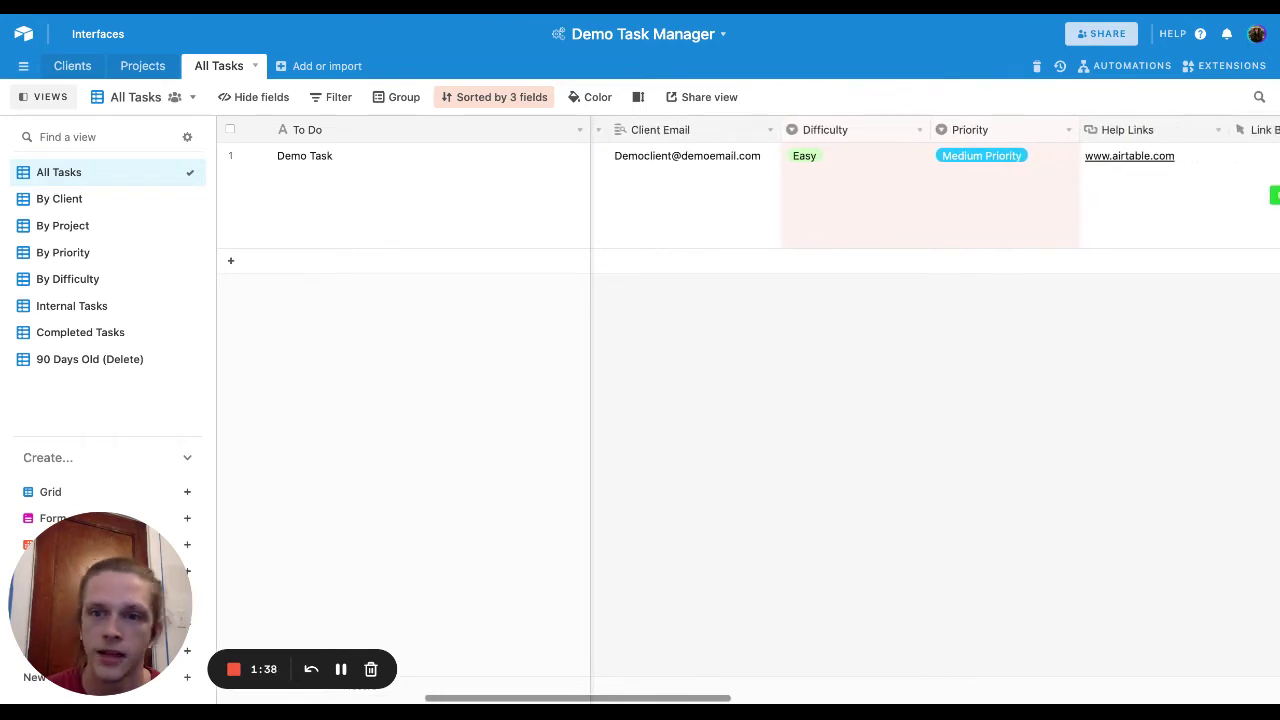
scroll(935, 400, right, 3)
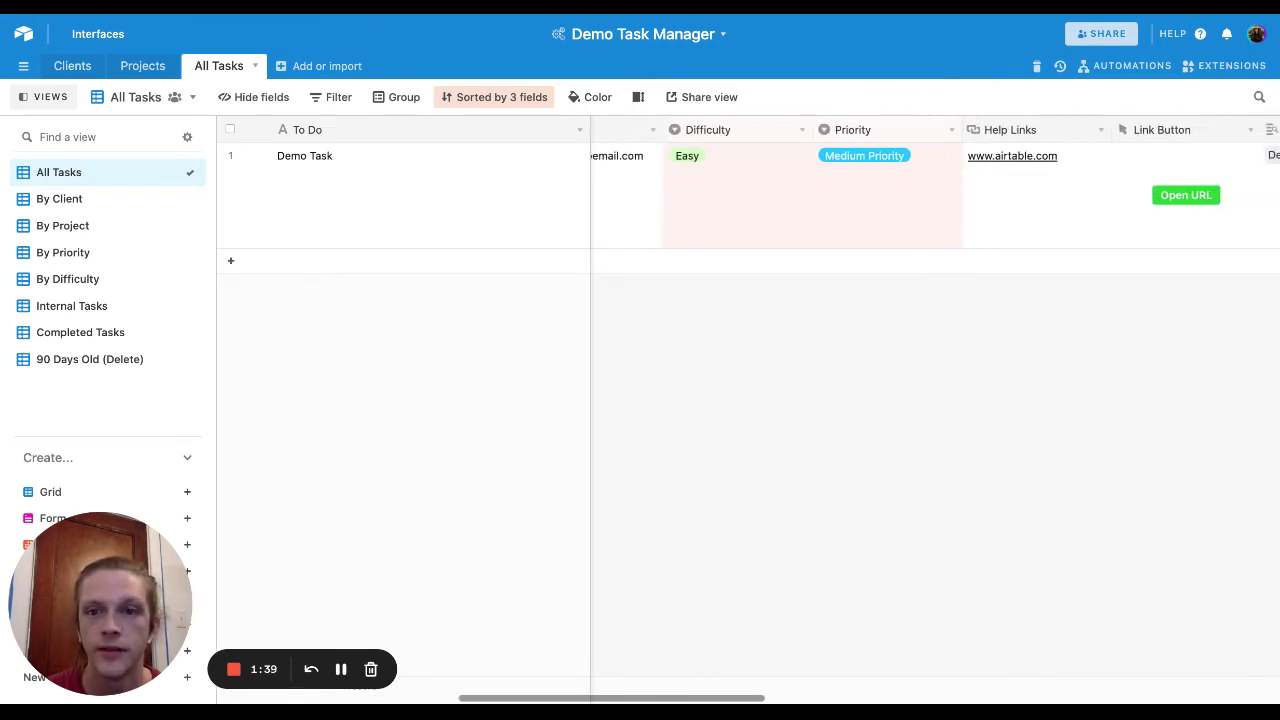
scroll(935, 400, right, 3)
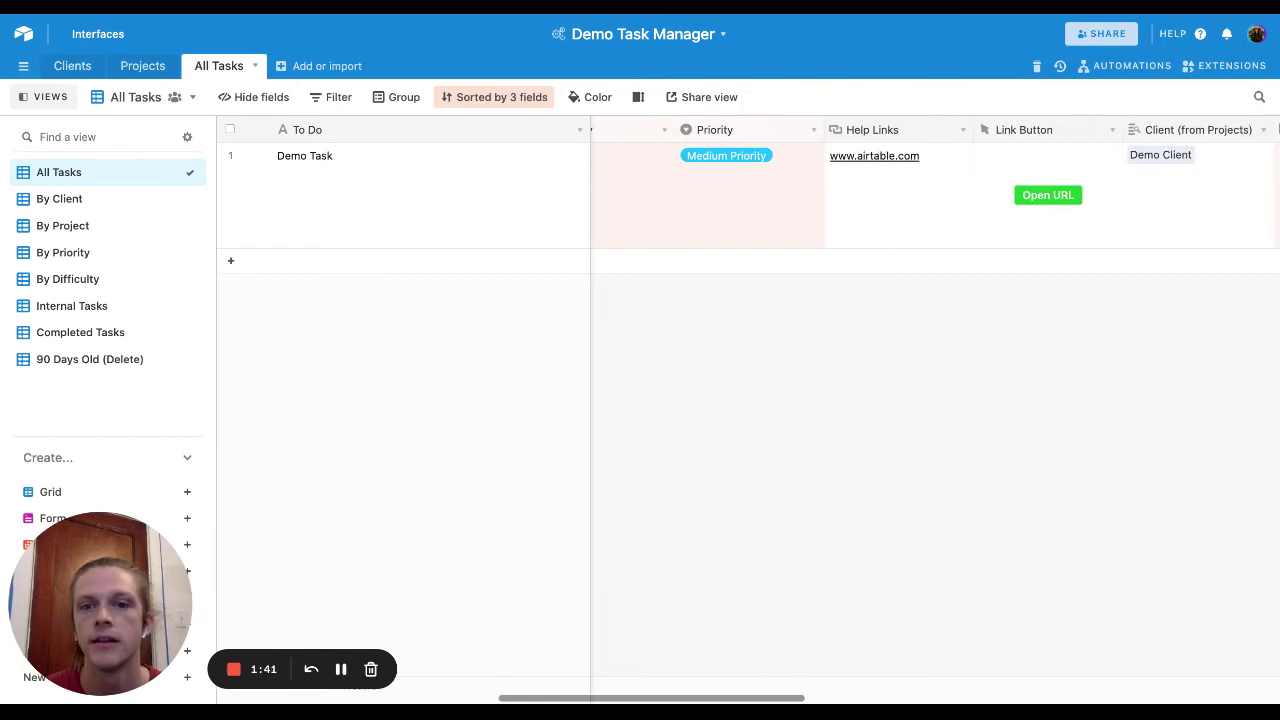
scroll(935, 400, right, 4)
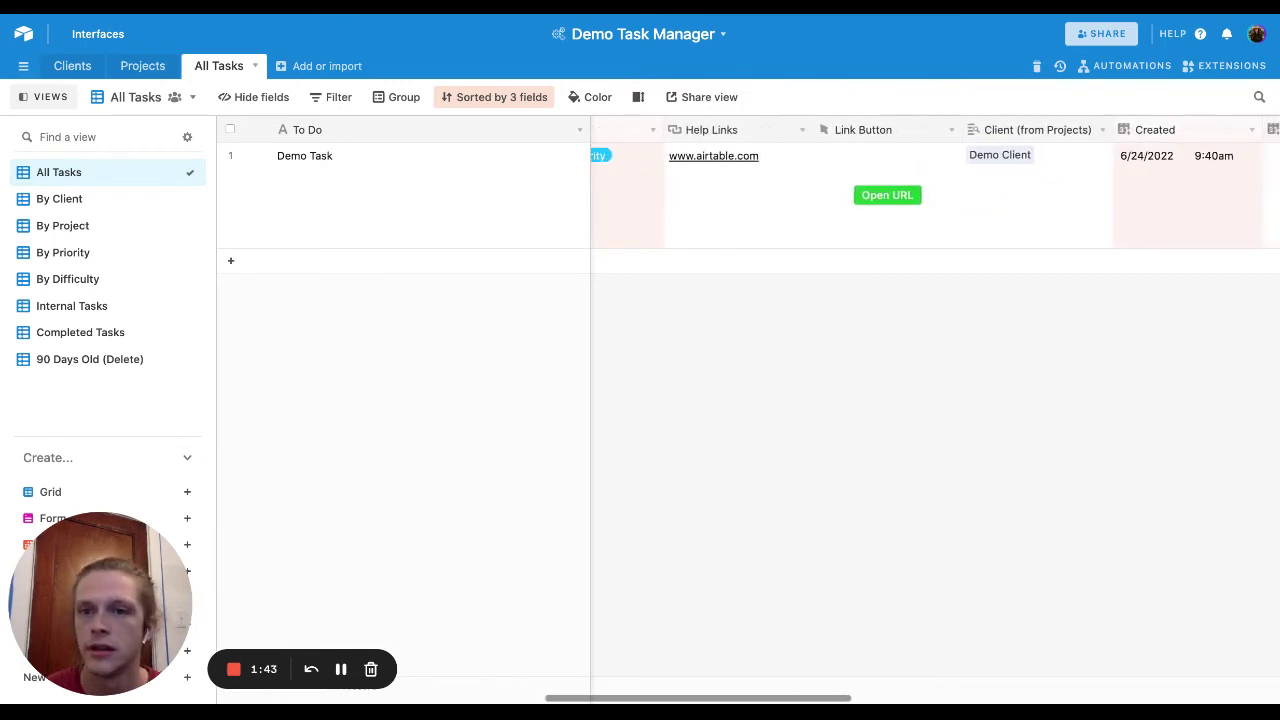
scroll(935, 400, right, 3)
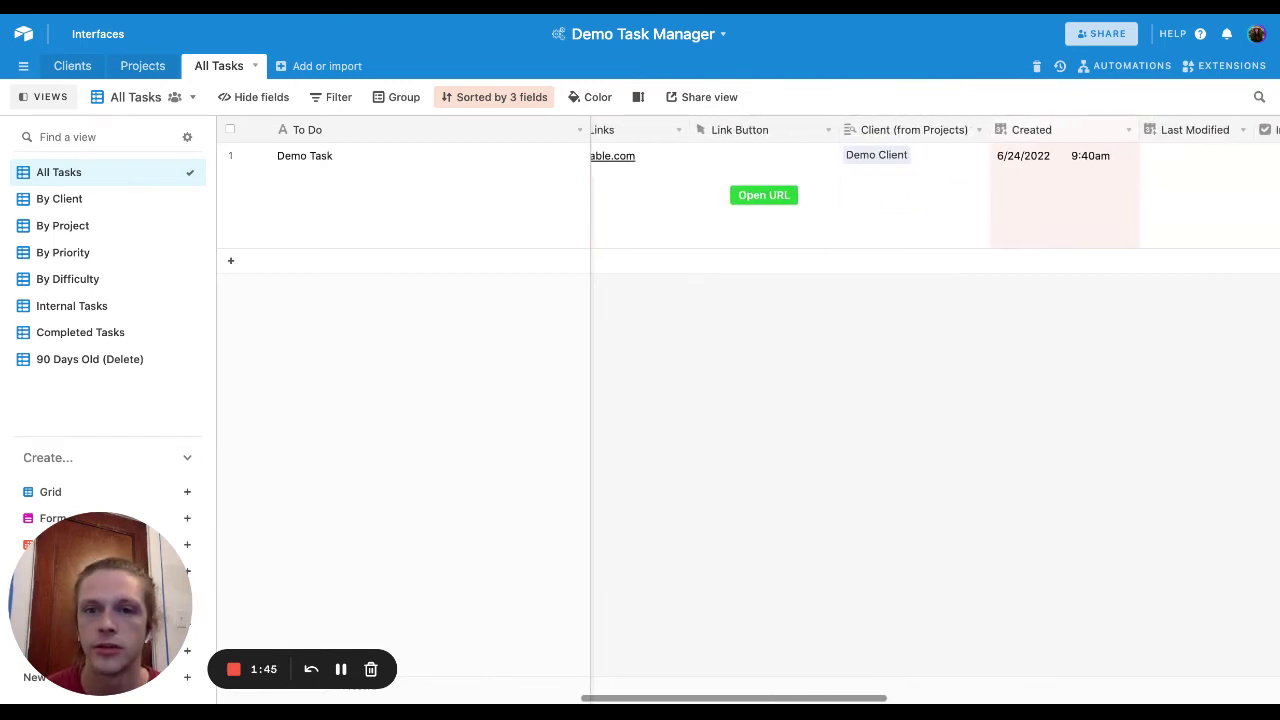
scroll(935, 400, right, 4)
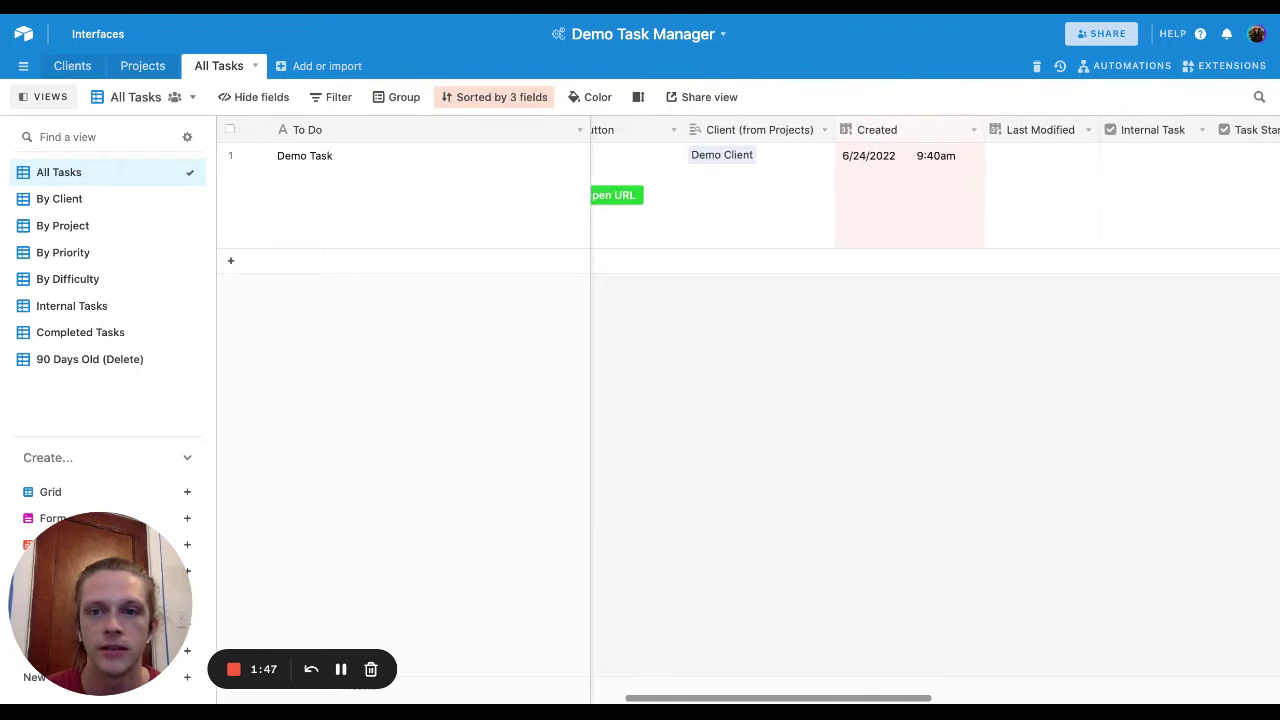
scroll(935, 400, right, 4)
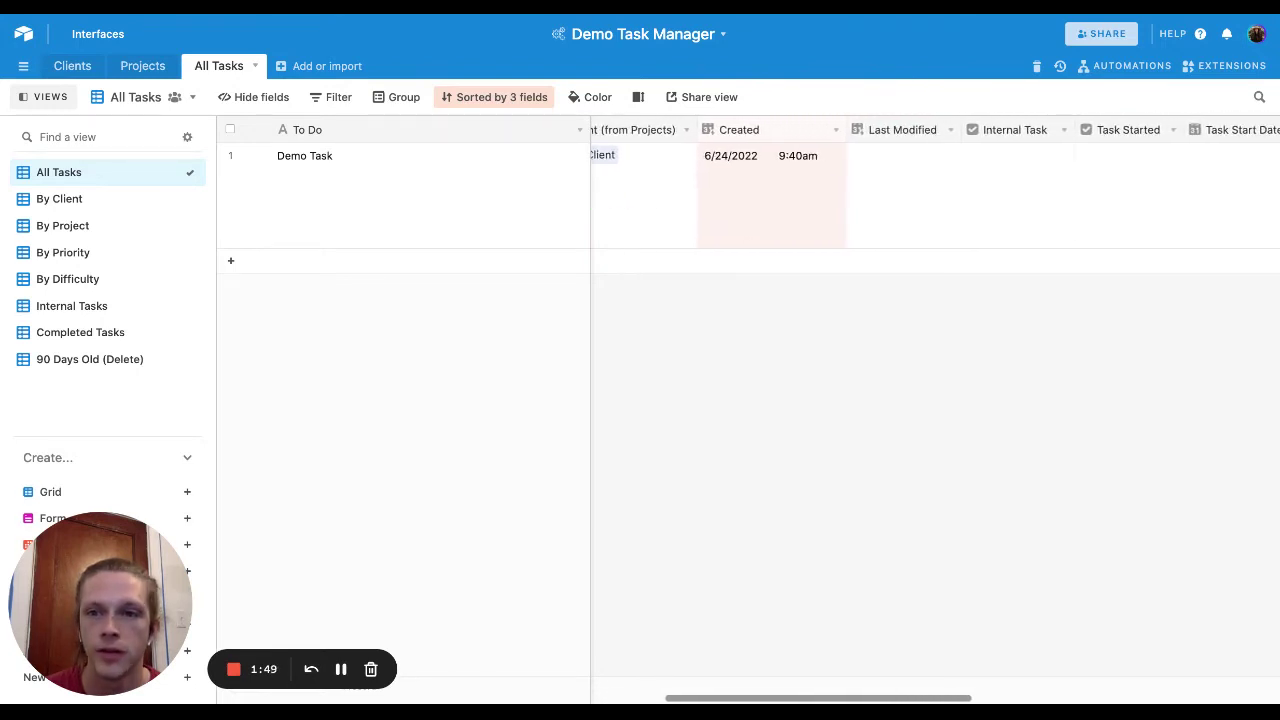
scroll(724, 290, right, 5)
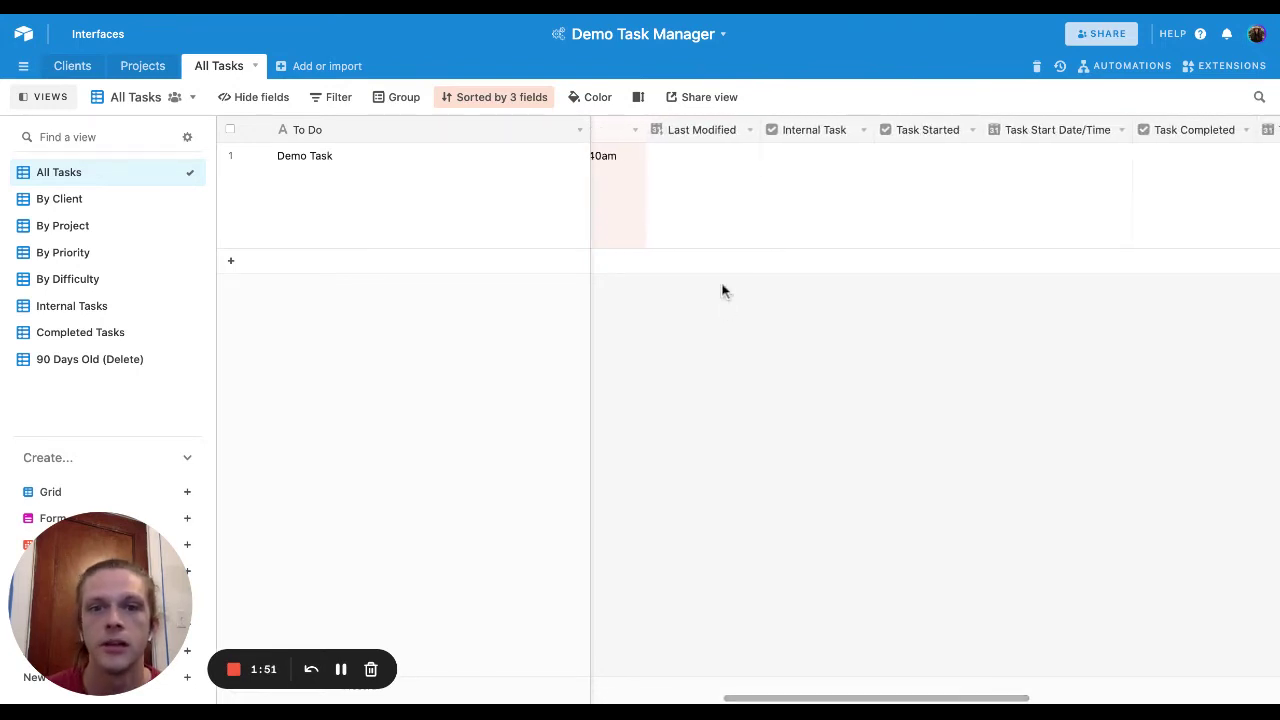
Inspect which fields the Last Modified field tracks, and close its settings without changes.
click(749, 131)
click(755, 156)
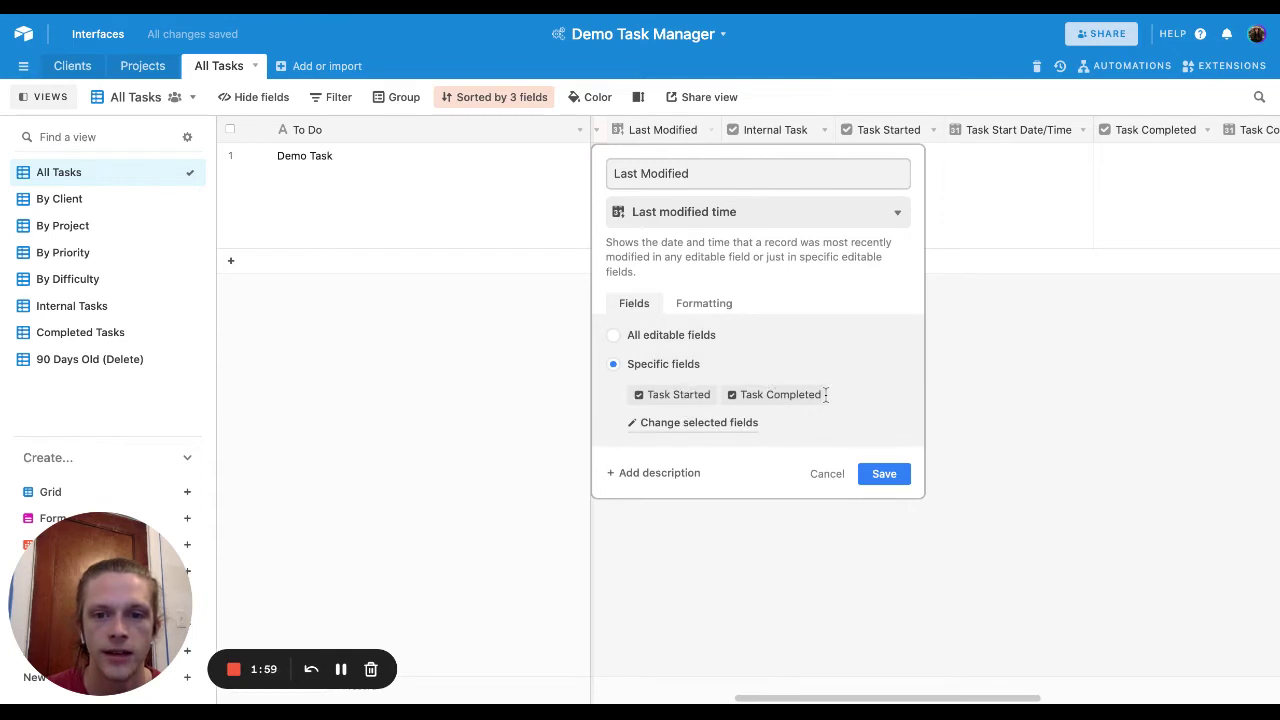
key(Escape)
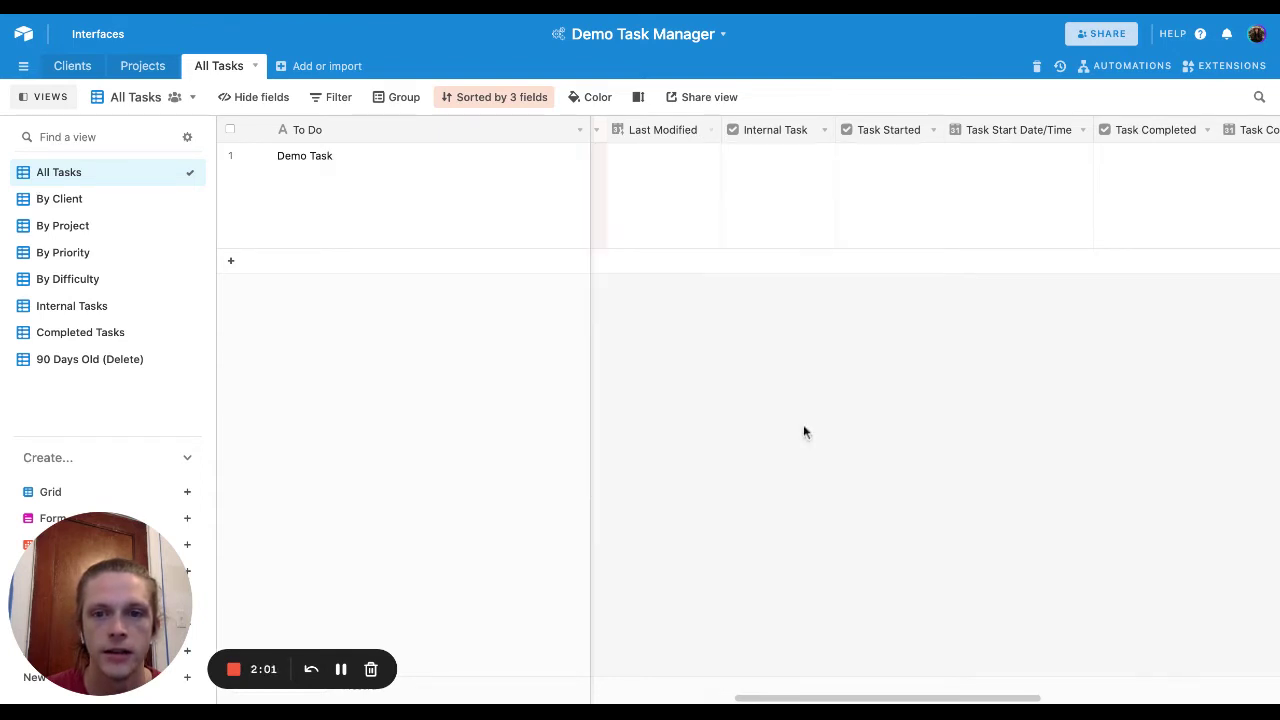
Examine the trigger and Update record action of the Update Task Start Time automation, and return to the table.
click(1113, 68)
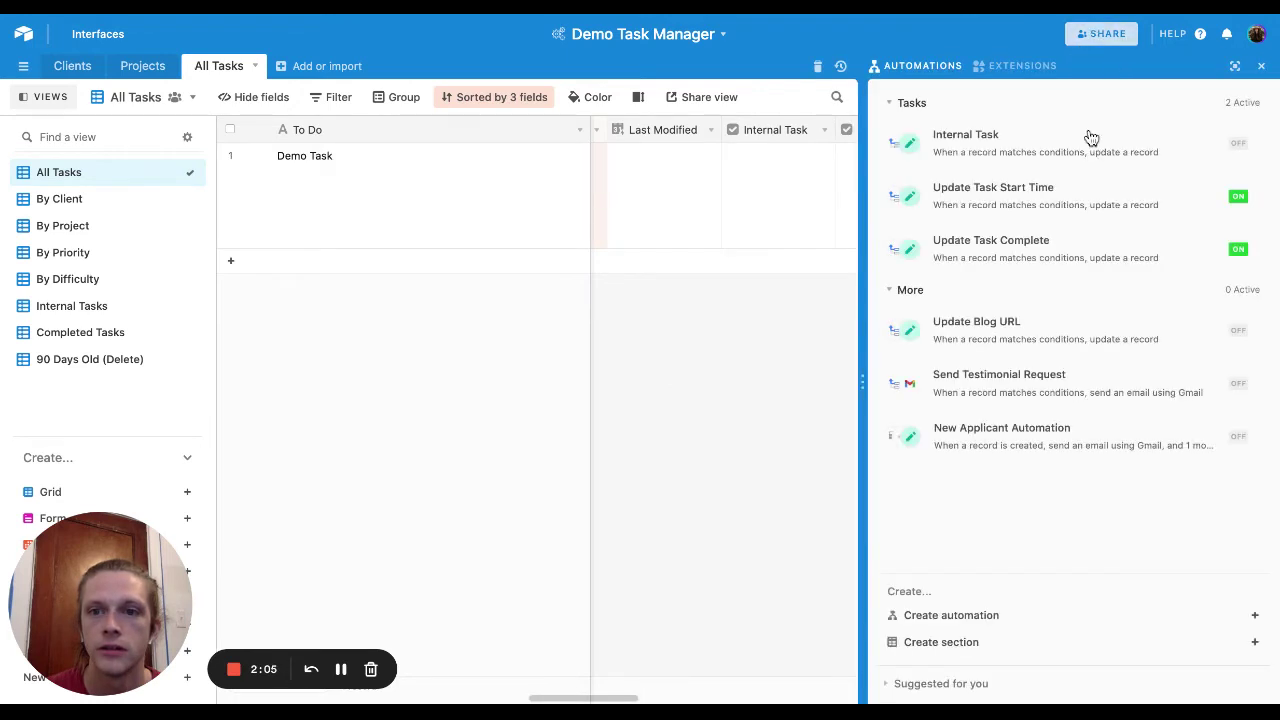
click(1149, 202)
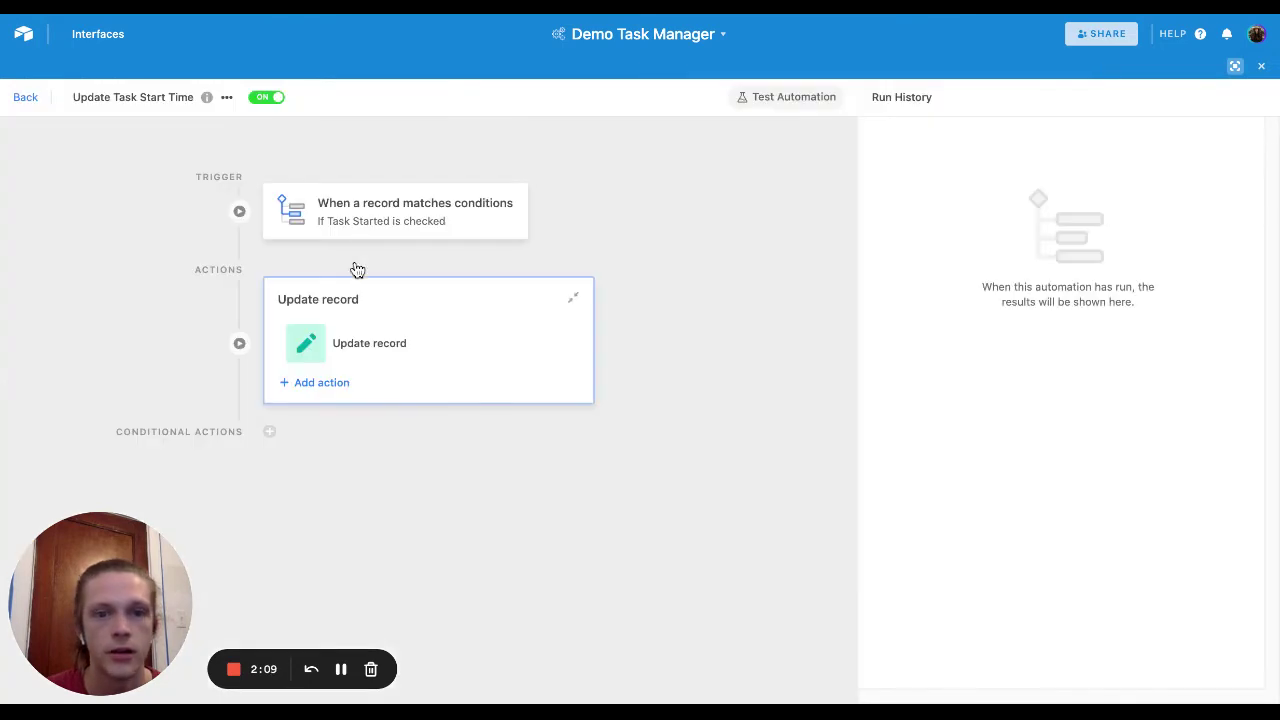
click(369, 229)
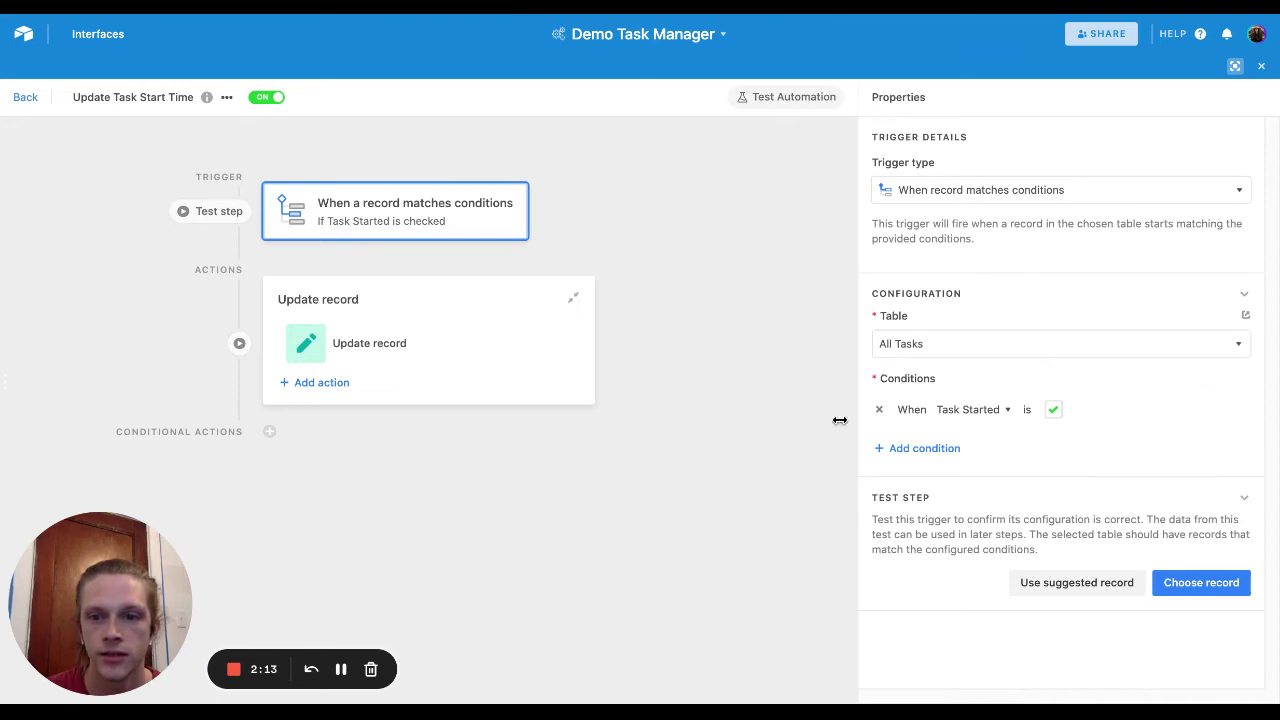
click(473, 361)
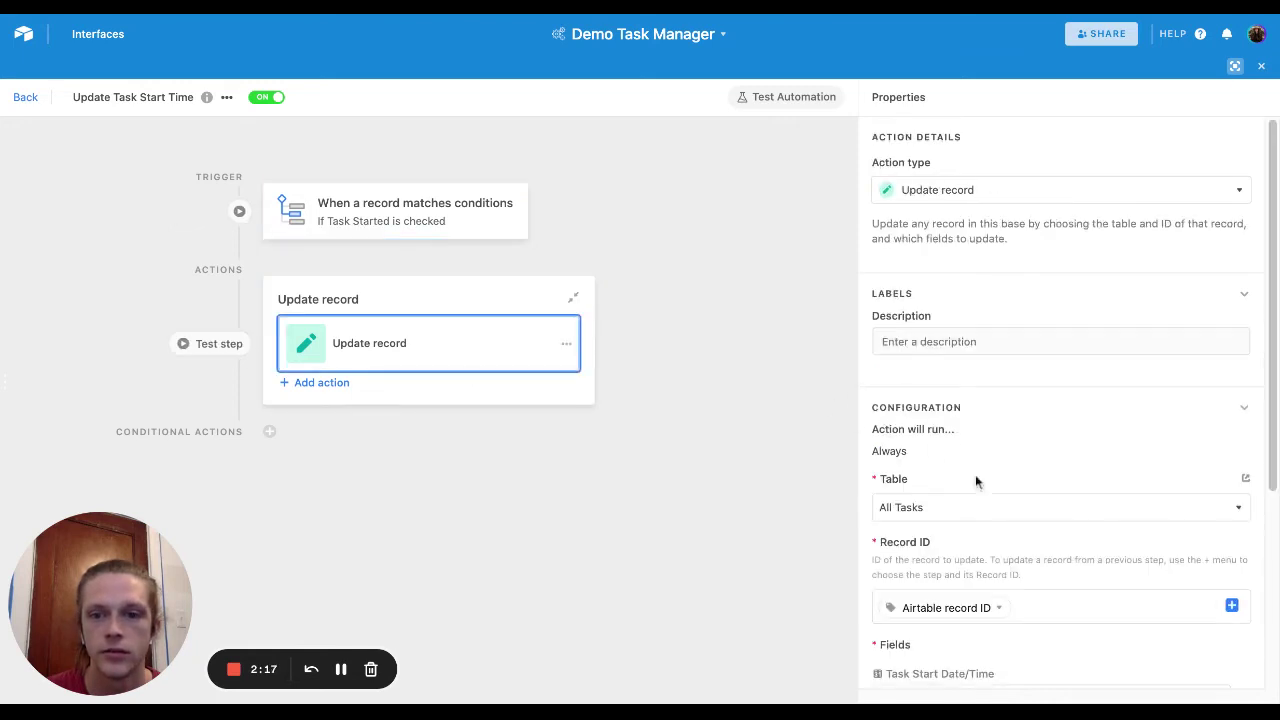
scroll(986, 491, down, 5)
scroll(894, 420, up, 4)
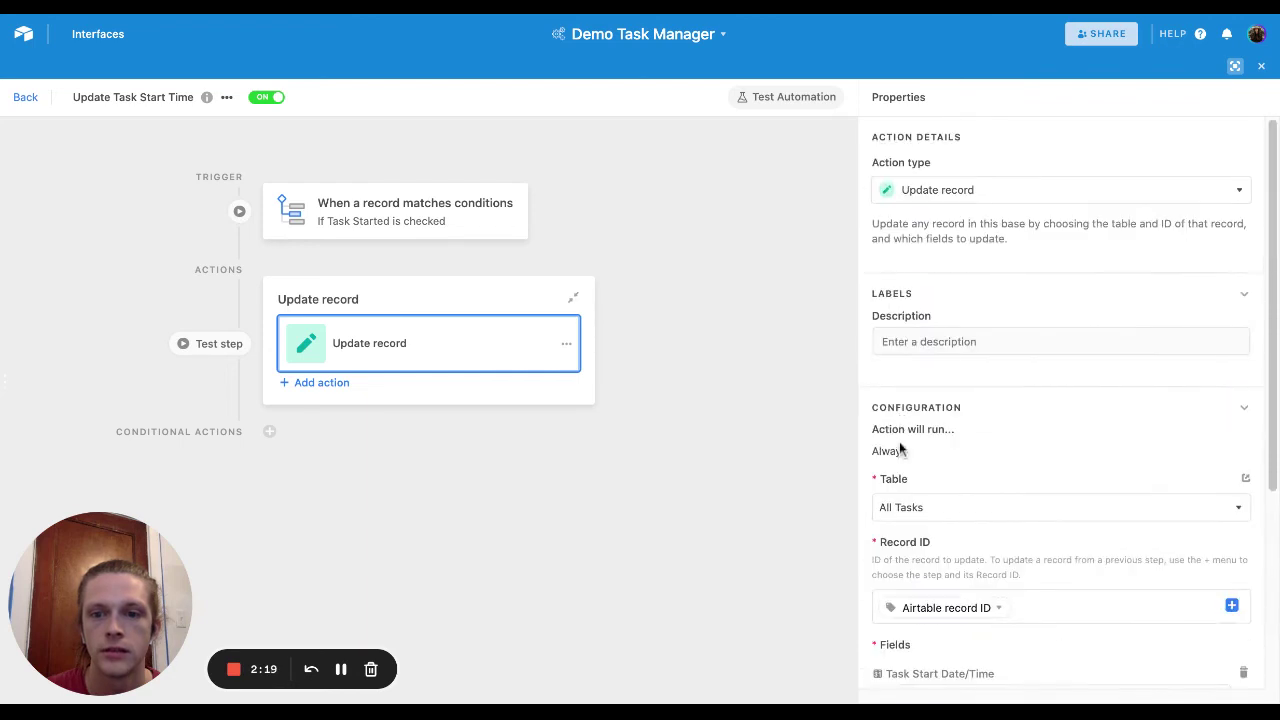
scroll(903, 449, down, 5)
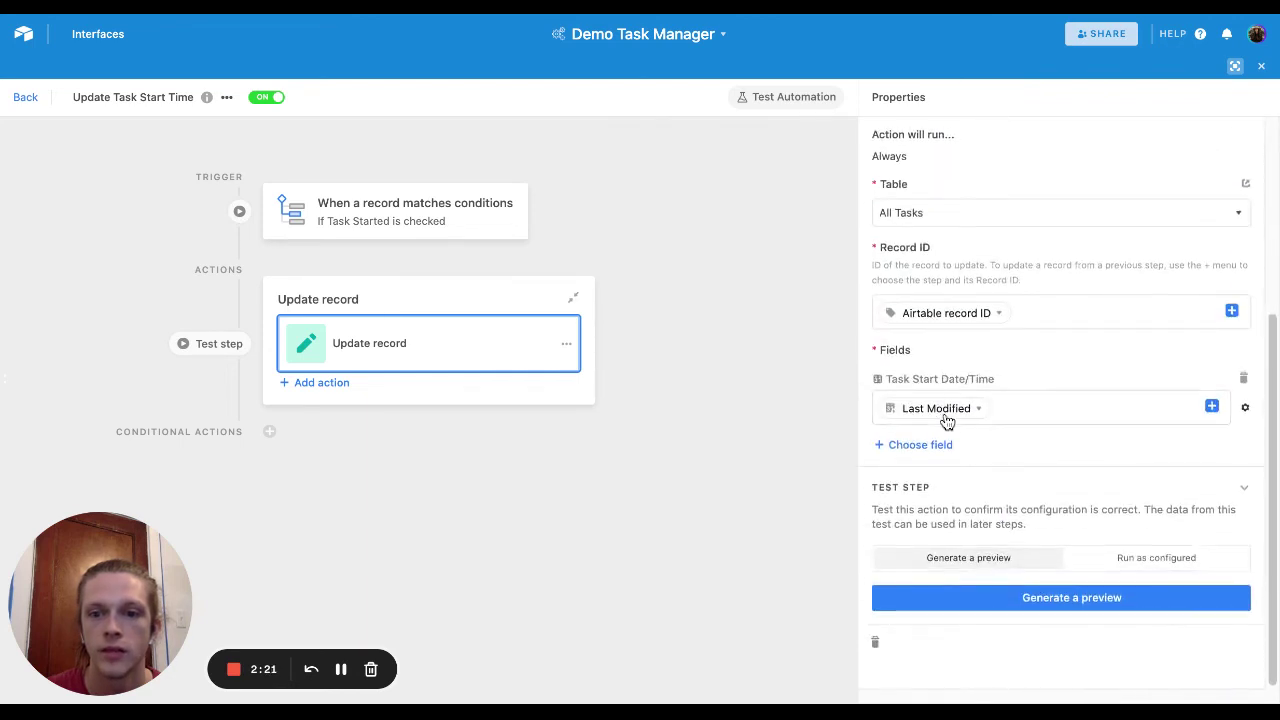
mouse_move(922, 407)
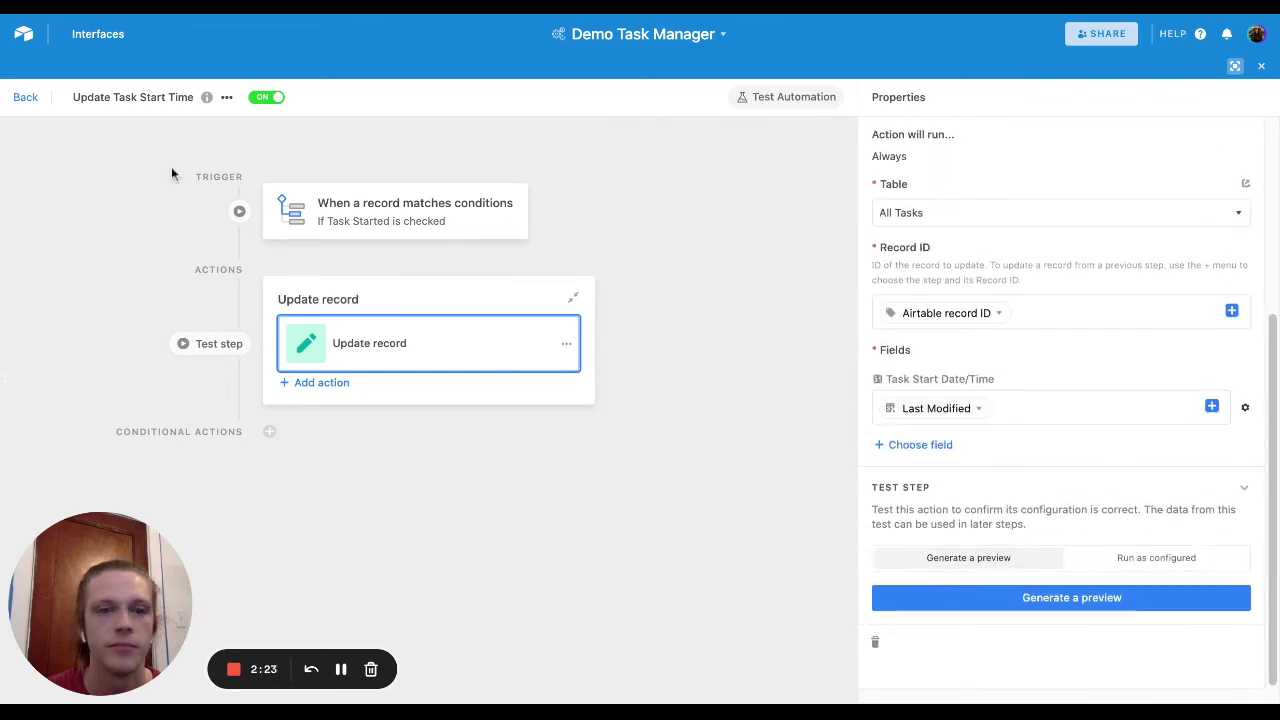
click(22, 97)
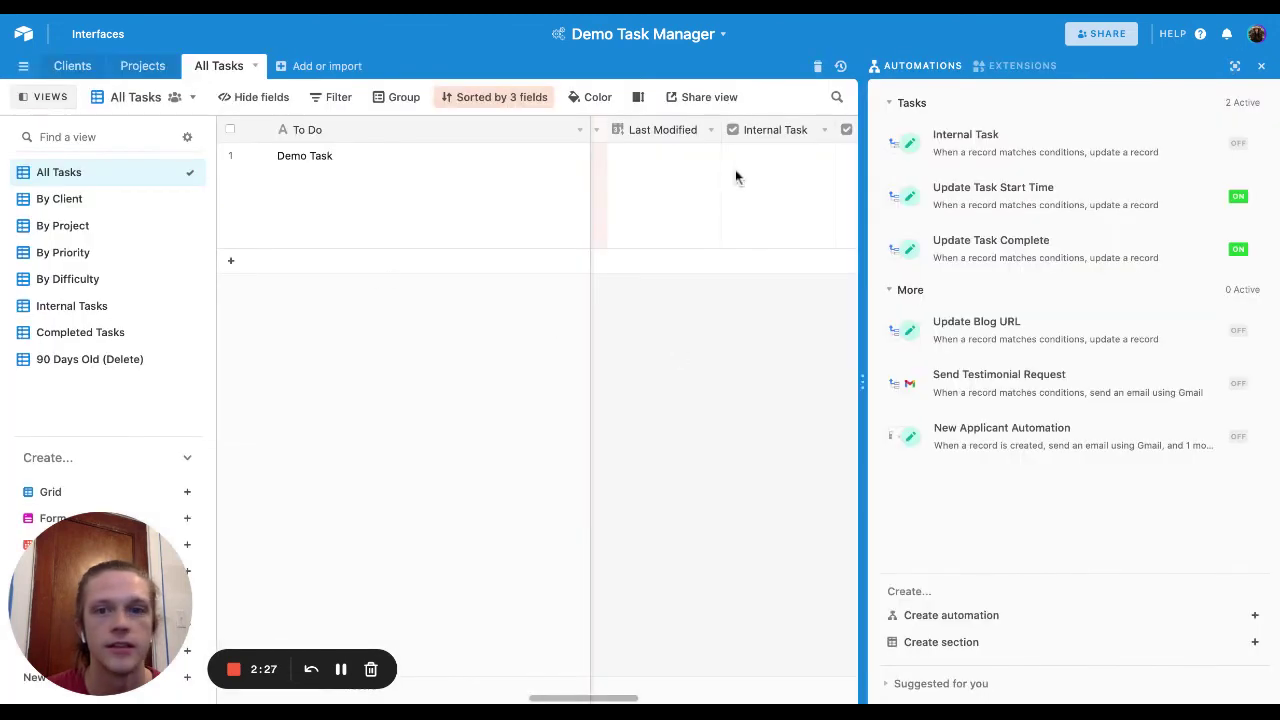
click(1261, 66)
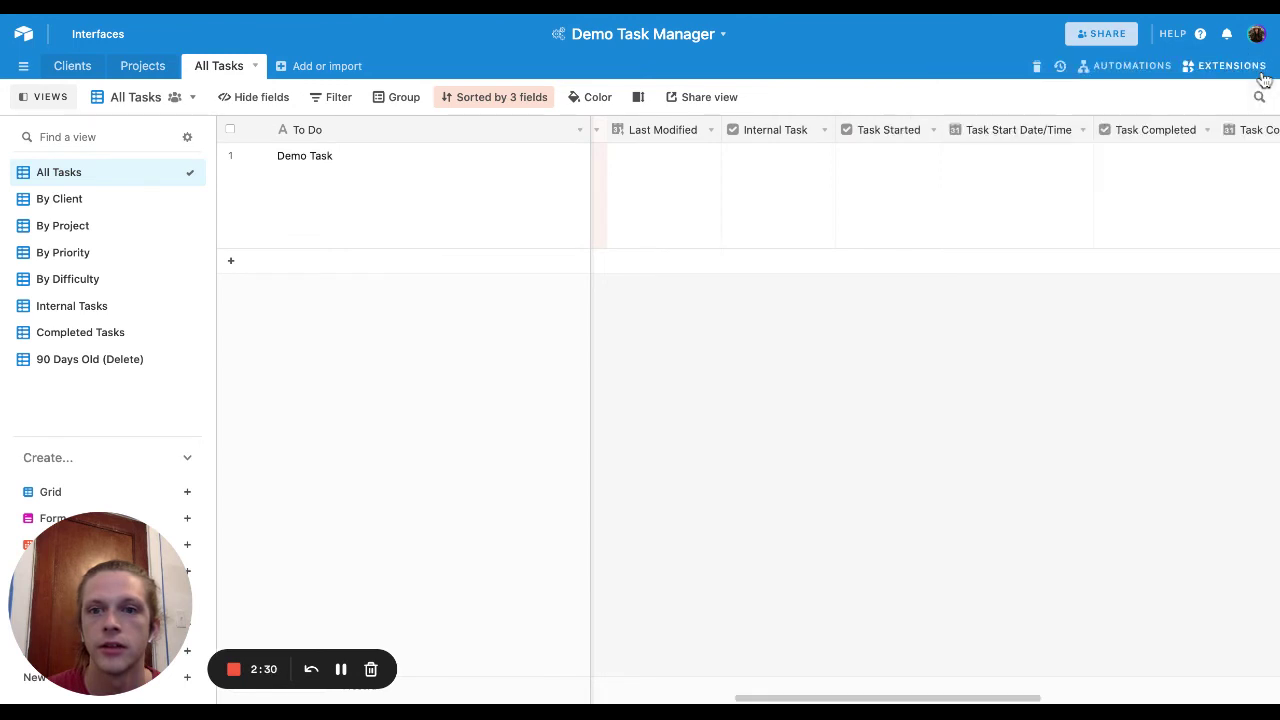
Examine the completion date, task duration formula and Task Status fields in the All Tasks table.
scroll(1087, 364, right, 10)
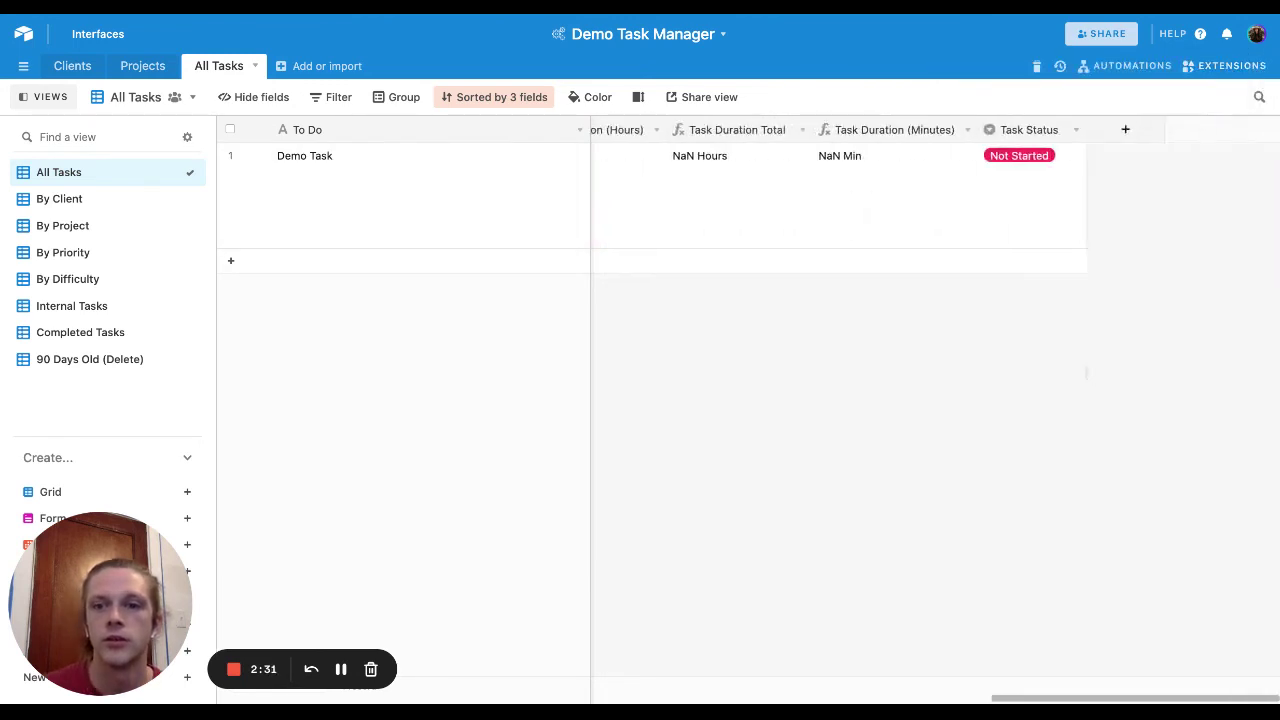
scroll(826, 310, left, 5)
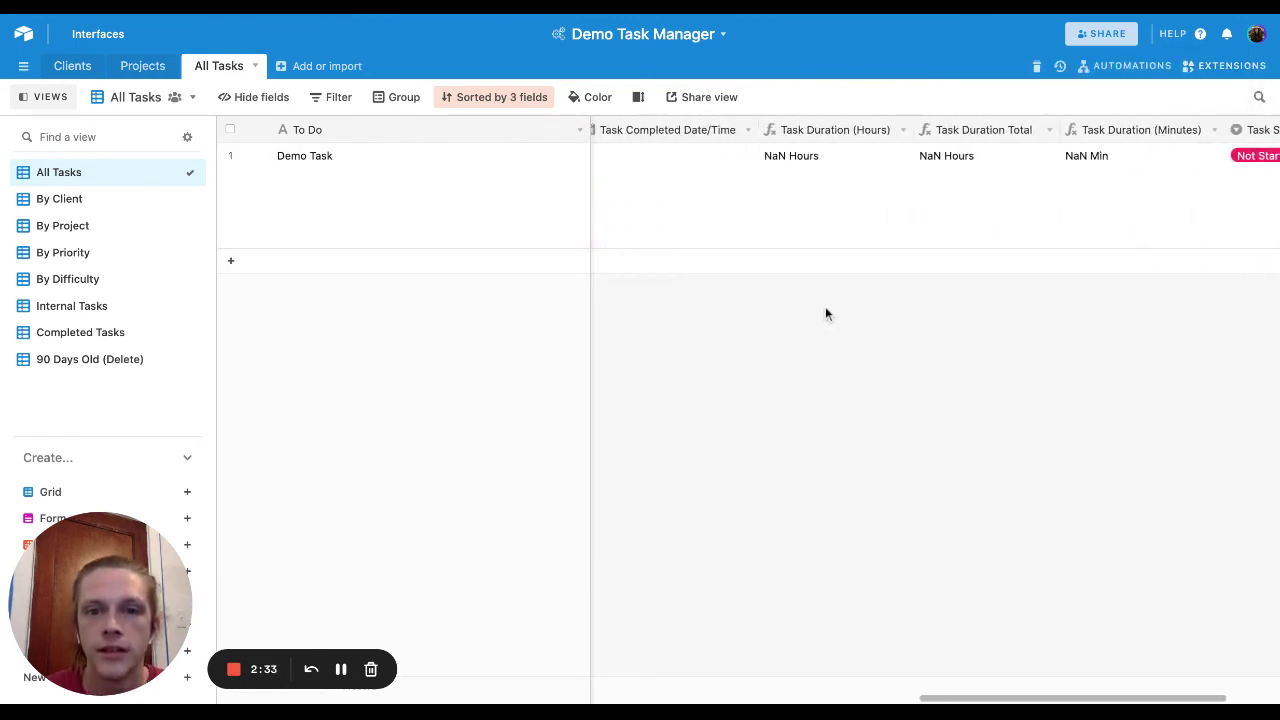
scroll(806, 177, left, 3)
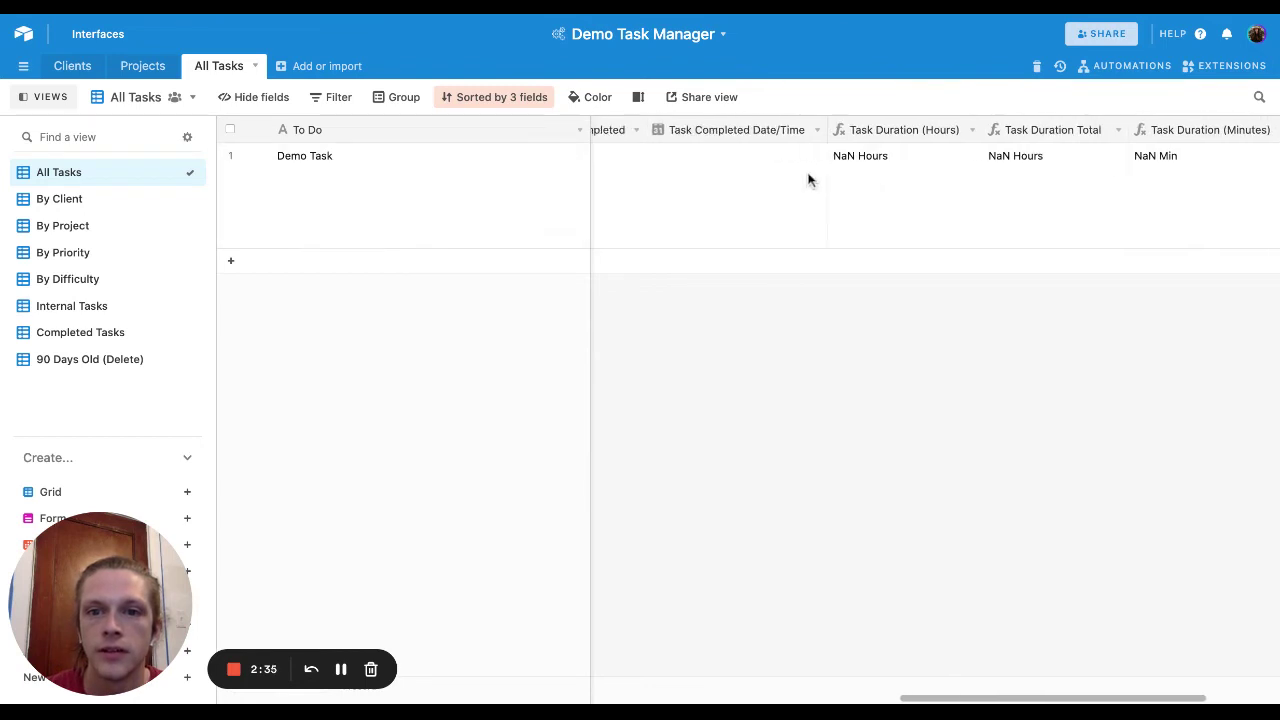
scroll(1086, 189, right, 2)
scroll(1085, 184, right, 3)
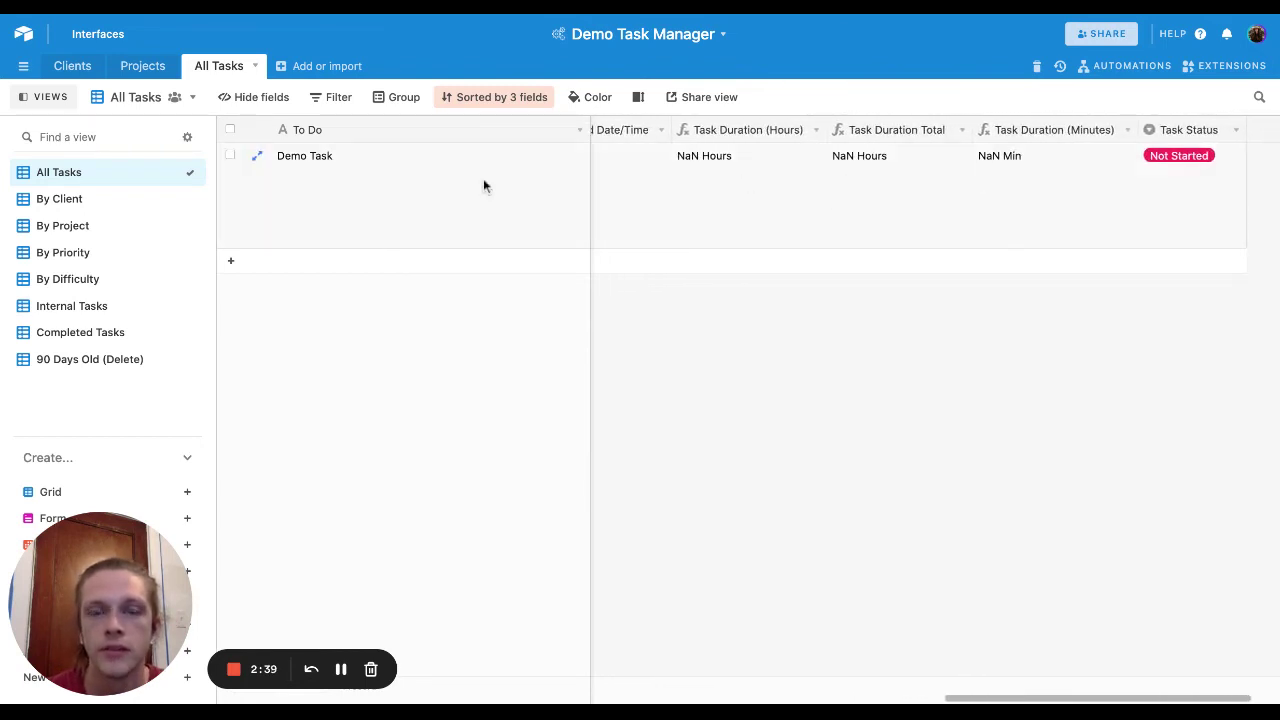
Start the Demo Task from the All Tasks page of the Fortman Digital Main Dashboard interface.
click(98, 34)
click(324, 275)
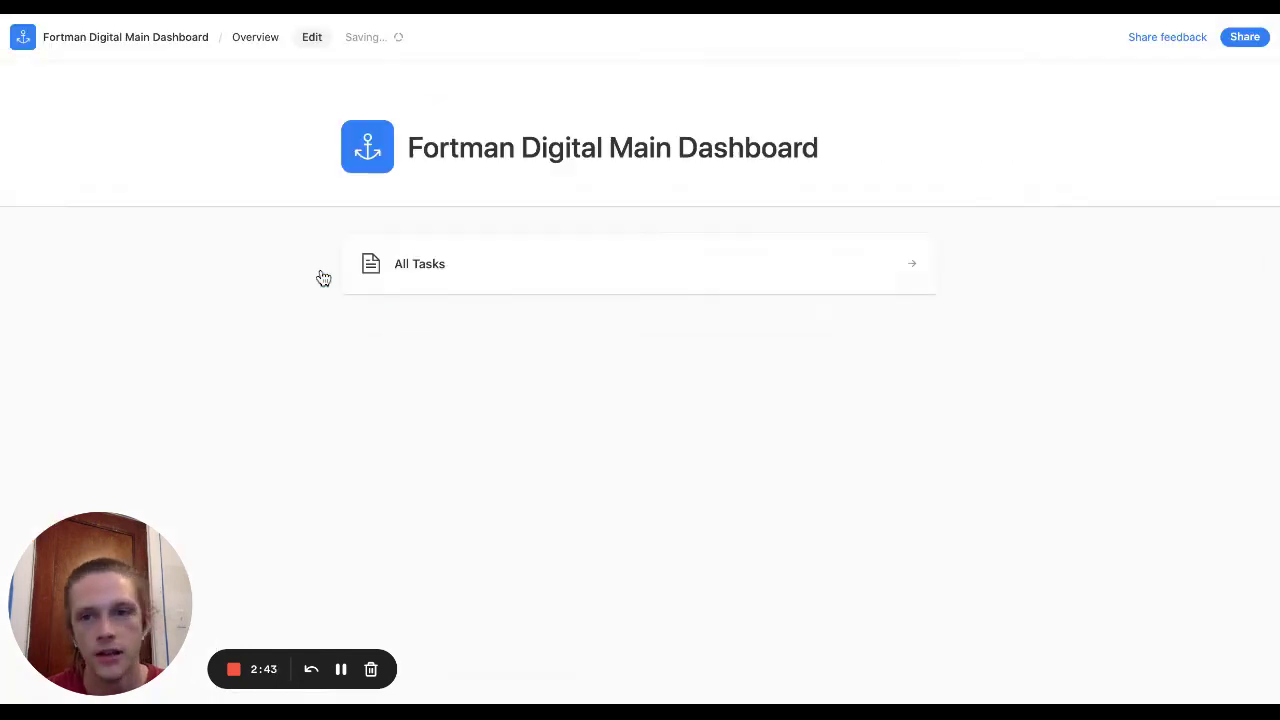
click(523, 262)
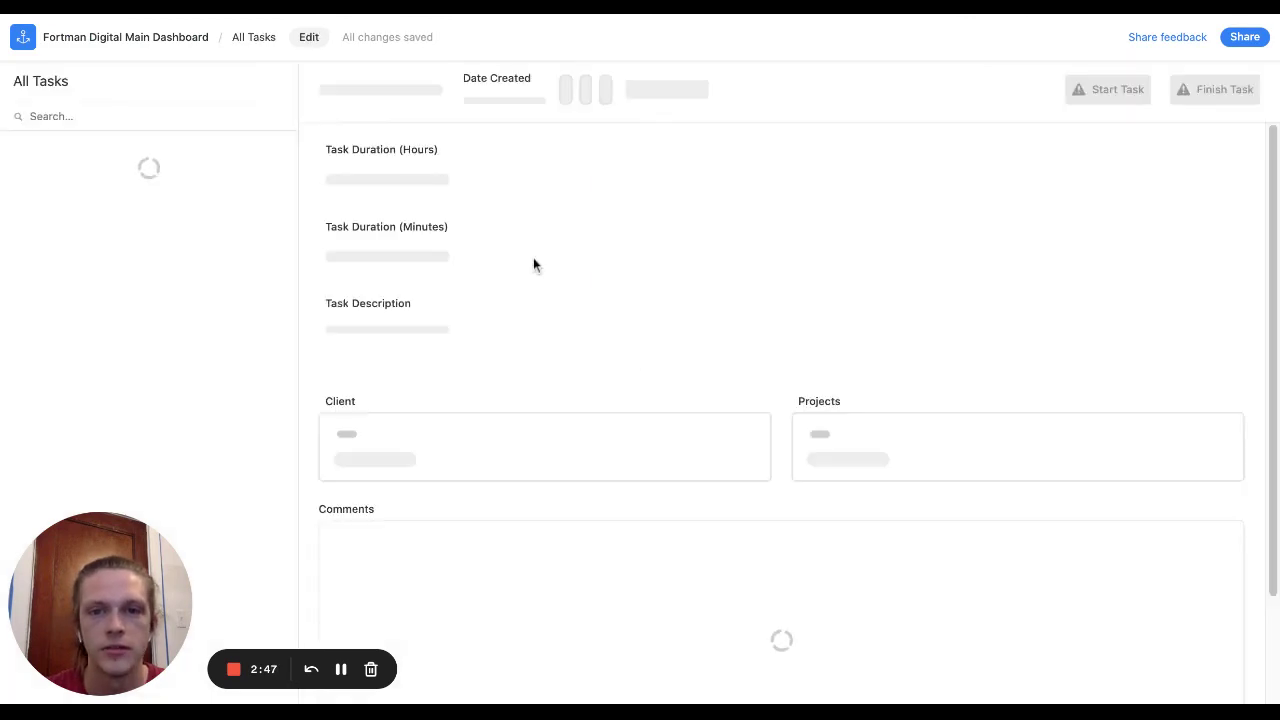
click(1121, 91)
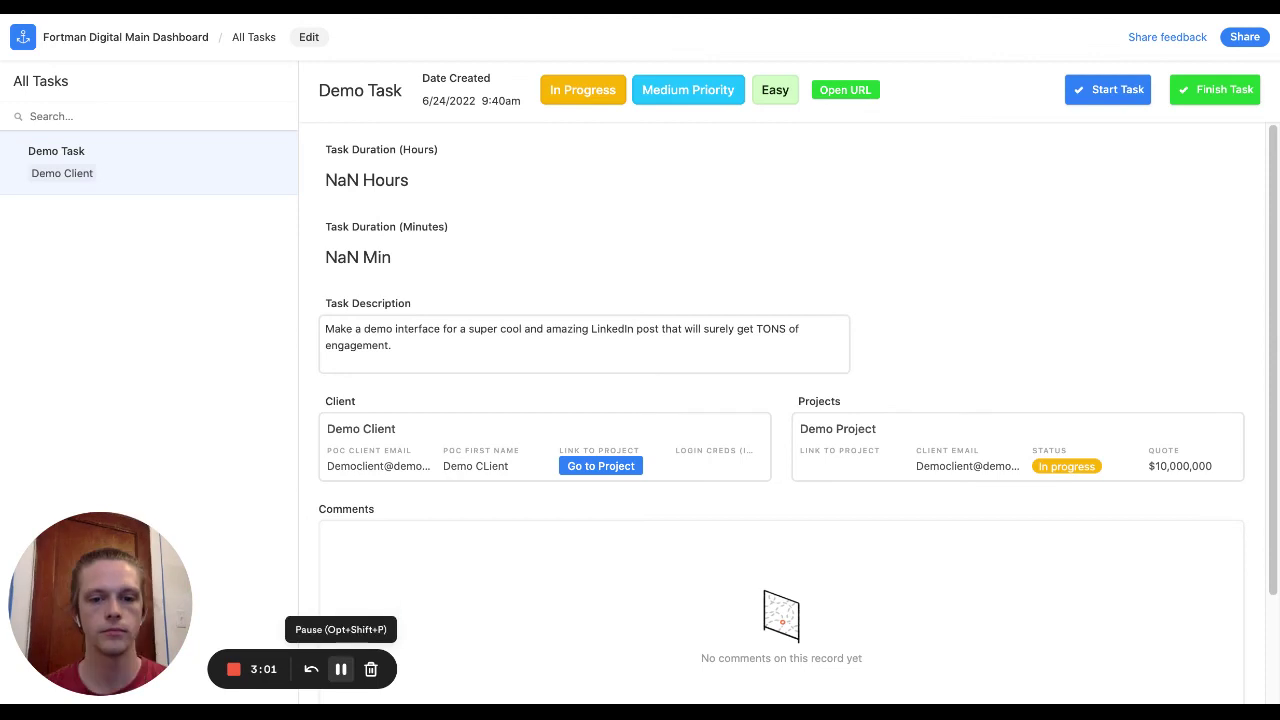
Finish the Demo Task and review the durations, linked client and project, and comments on its record page.
click(1214, 96)
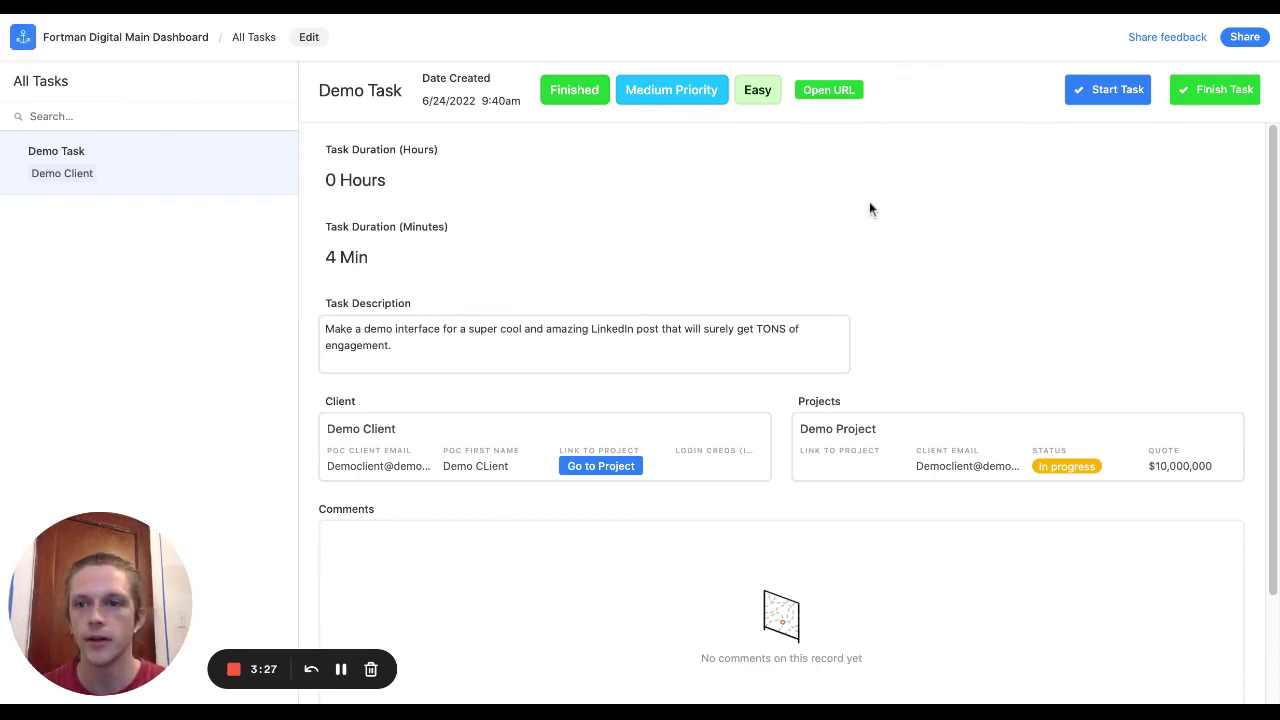
scroll(1191, 251, down, 3)
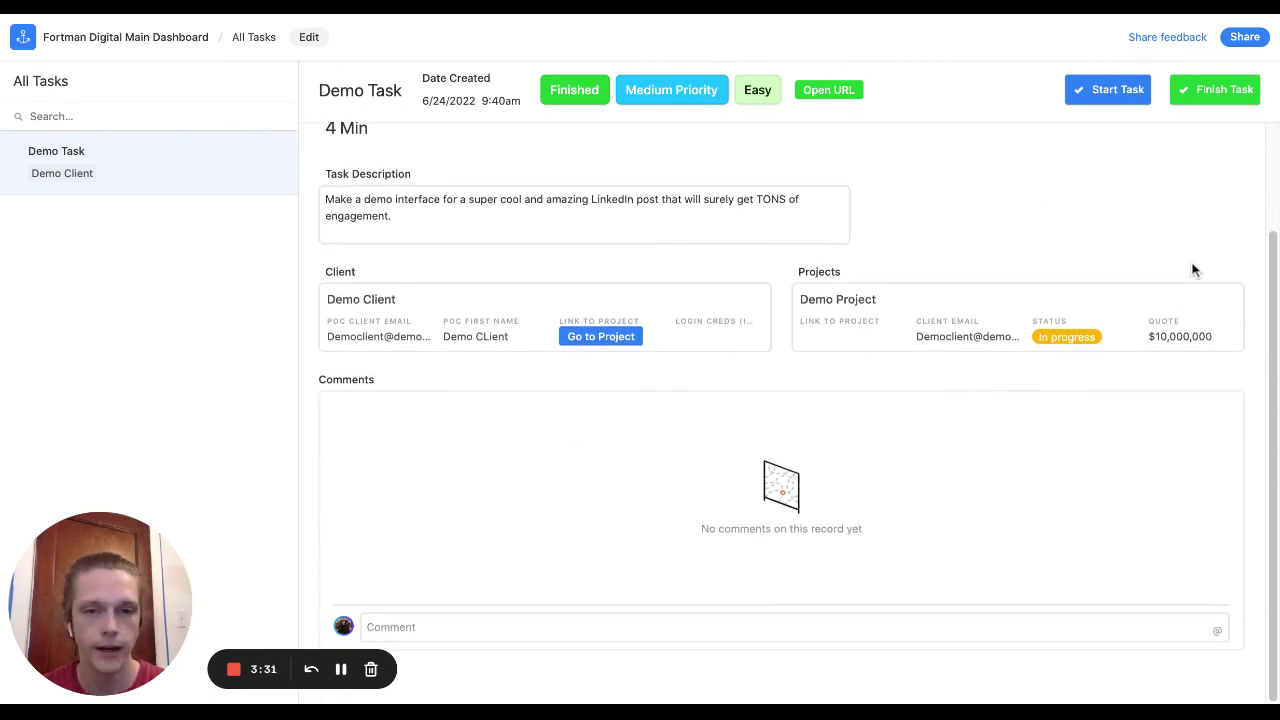
scroll(1191, 263, up, 3)
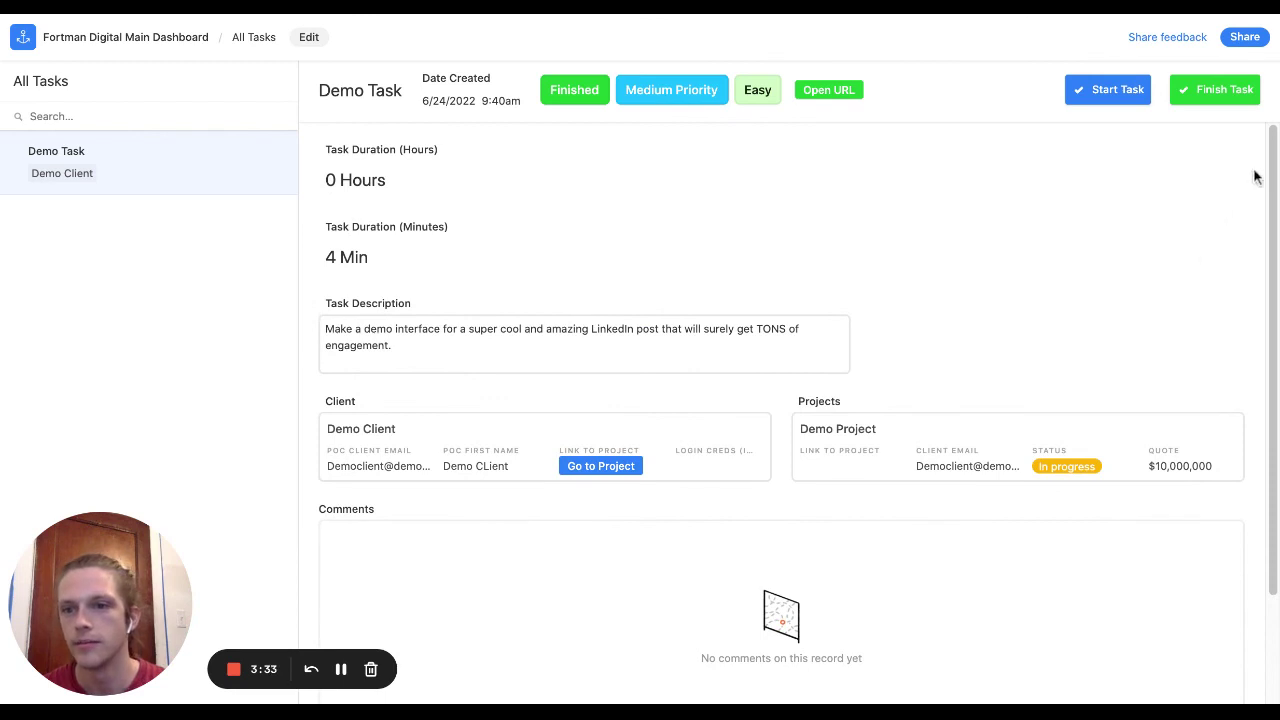
scroll(1275, 140, down, 3)
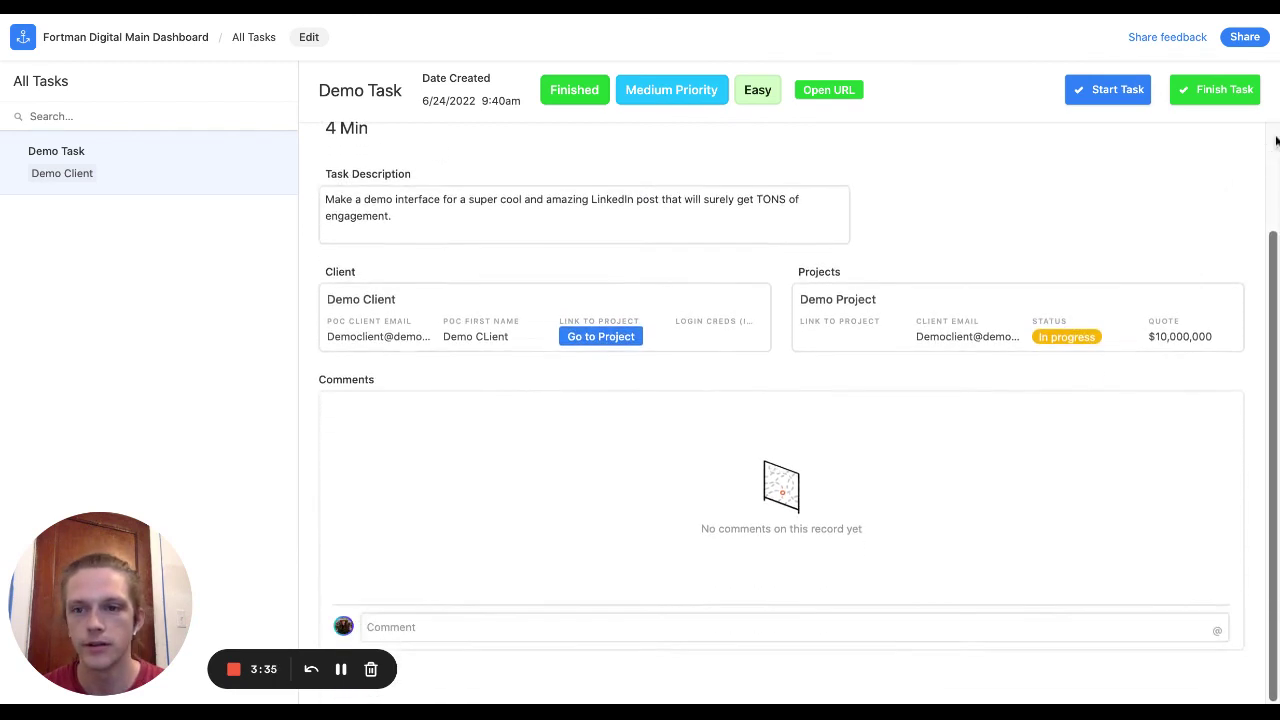
scroll(1275, 288, up, 3)
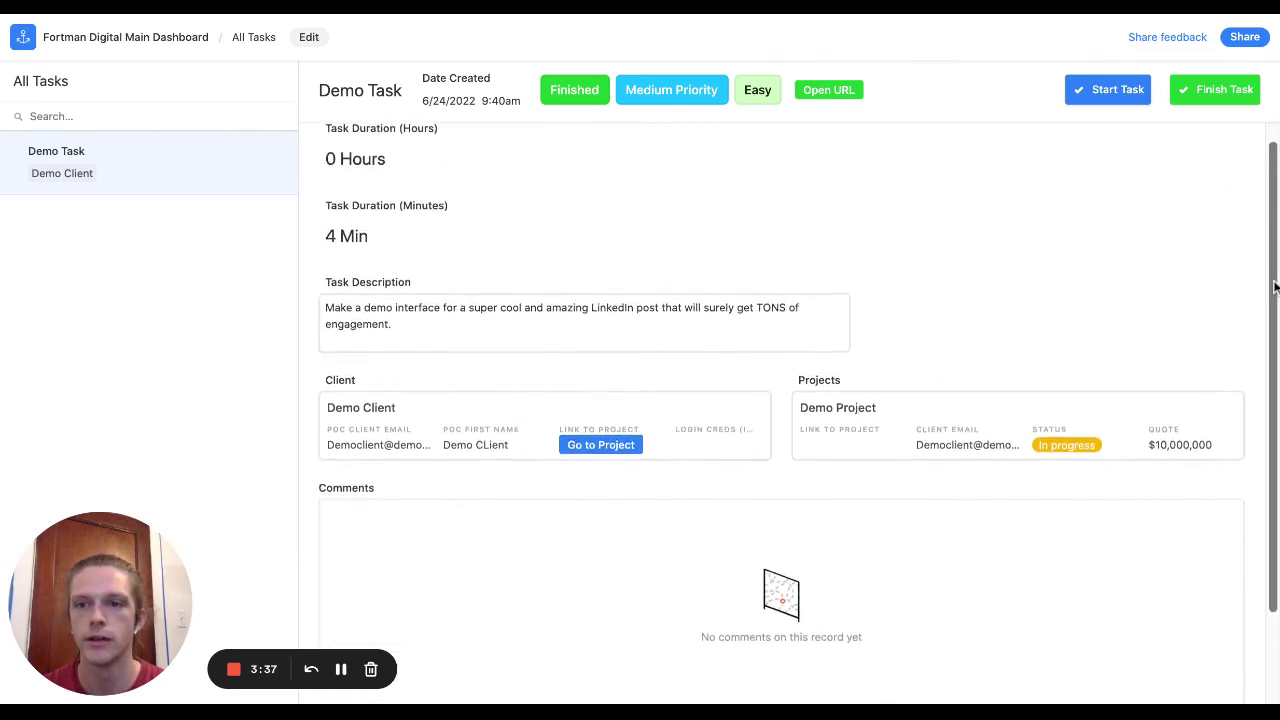